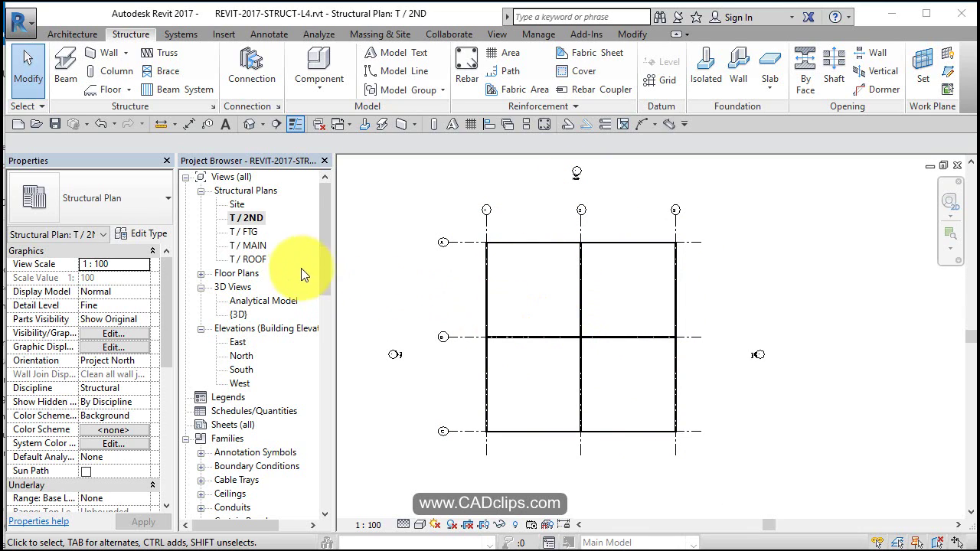
# Step: Open the T / FTG structural plan and zoom toward grid A between grids 1 and 2
pyautogui.doubleClick(253, 231)
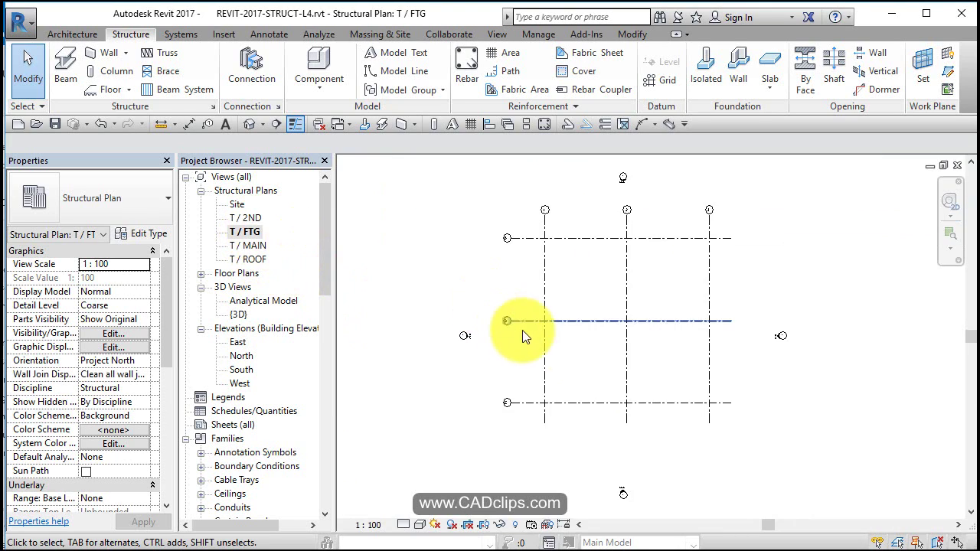
pyautogui.scroll(2, 645, 239)
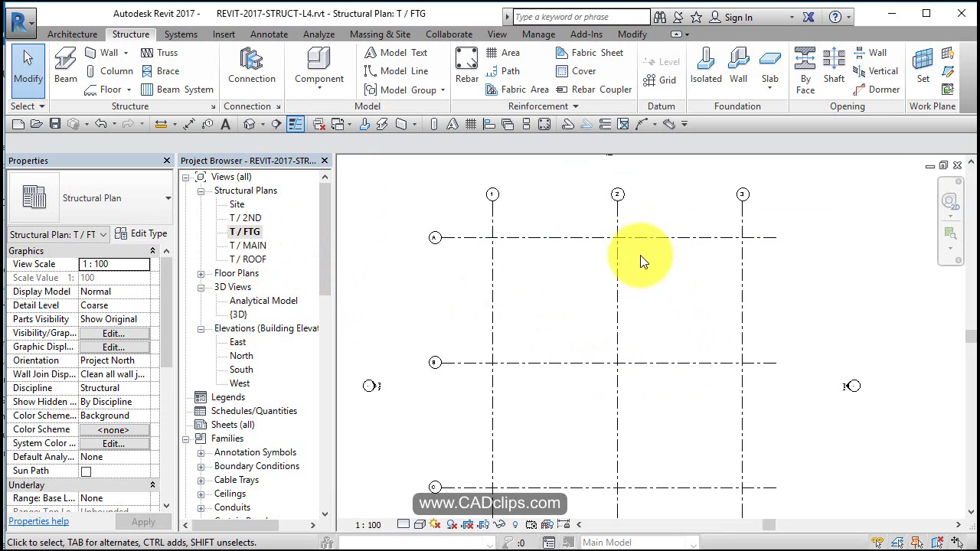
pyautogui.scroll(3, 519, 265)
pyautogui.moveTo(510, 257); pyautogui.dragTo(510, 330, button='middle')
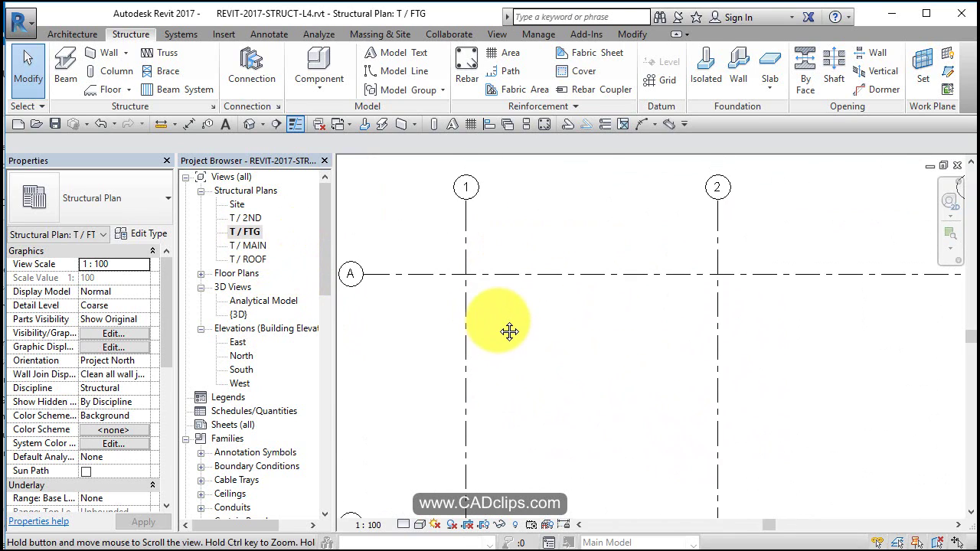
pyautogui.scroll(1, 477, 284)
pyautogui.scroll(2, 477, 284)
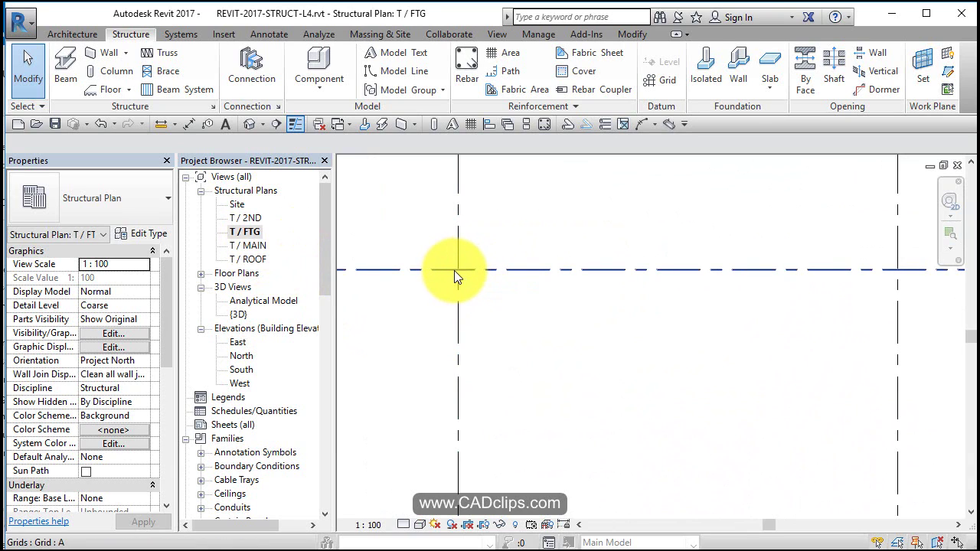
pyautogui.scroll(-2, 510, 336)
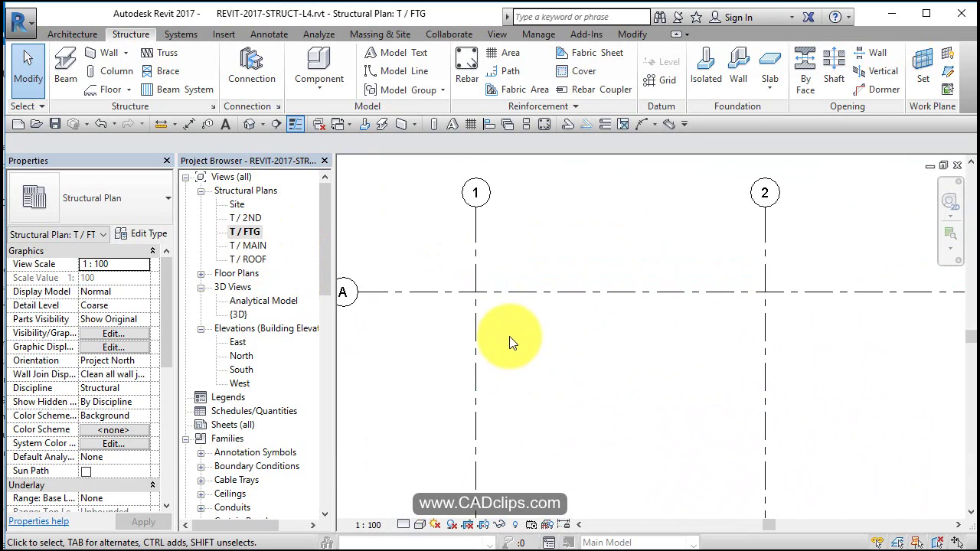
# Step: Start a structural wall using the Foundation - 300mm Concrete type from the type selector
pyautogui.click(108, 53)
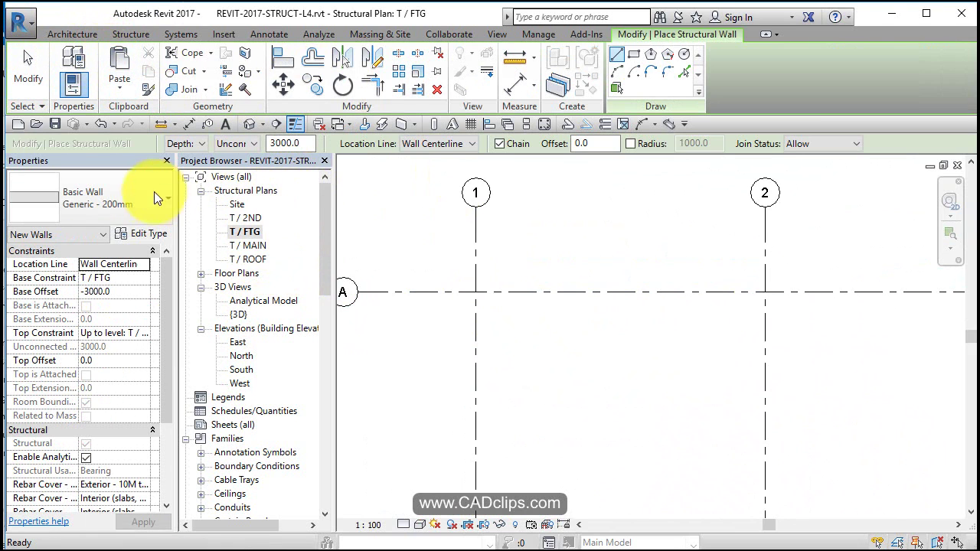
pyautogui.click(134, 198)
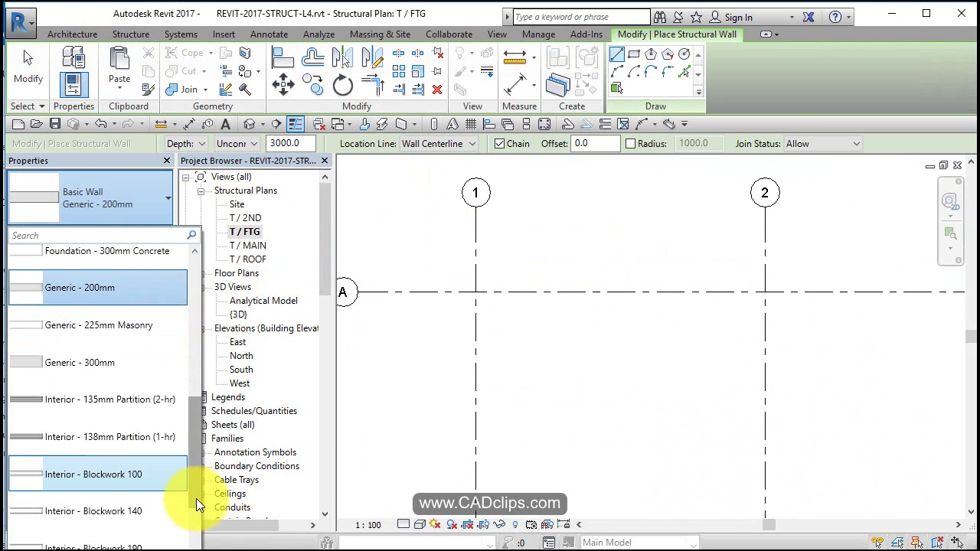
pyautogui.moveTo(192, 471)
pyautogui.mouseDown()
pyautogui.moveTo(206, 367)
pyautogui.moveTo(201, 321)
pyautogui.moveTo(192, 336)
pyautogui.moveTo(200, 508)
pyautogui.moveTo(192, 510)
pyautogui.moveTo(190, 455)
pyautogui.mouseUp()
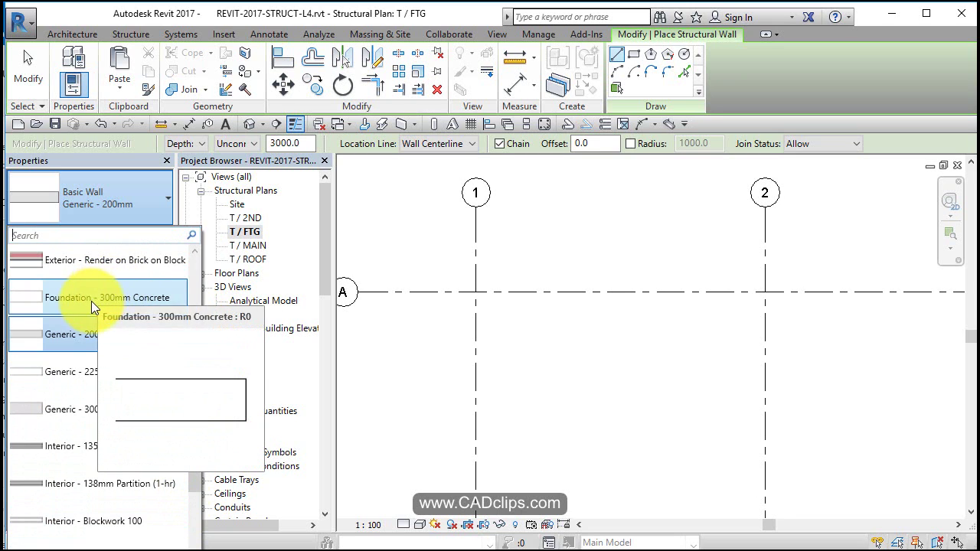
pyautogui.click(116, 295)
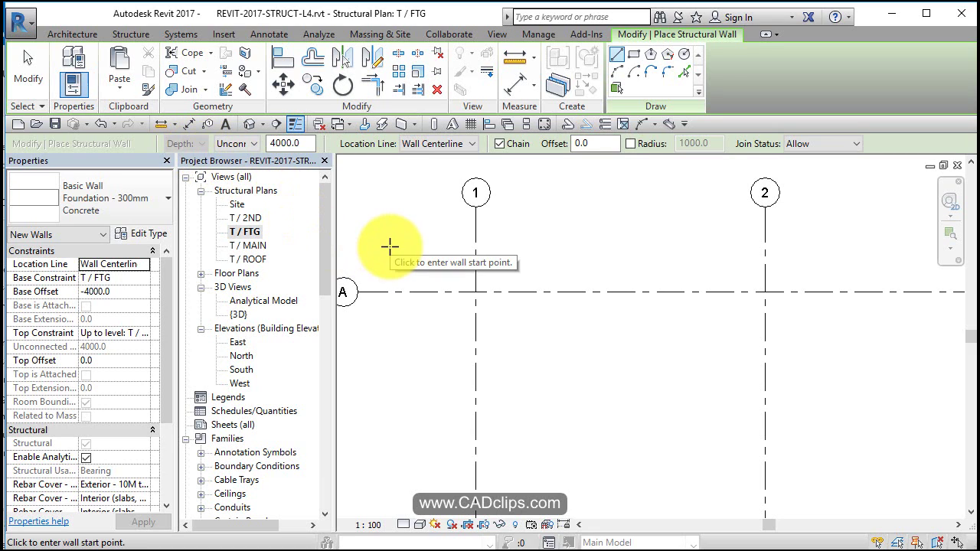
# Step: Set the Foundation - 300mm Concrete type's Function to Exterior, then recheck its Type Properties
pyautogui.click(145, 233)
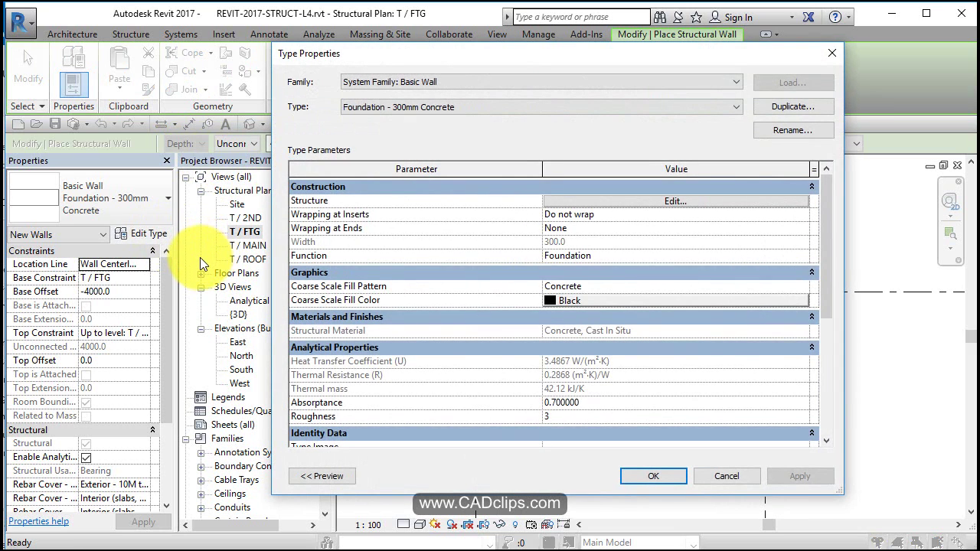
pyautogui.click(804, 256)
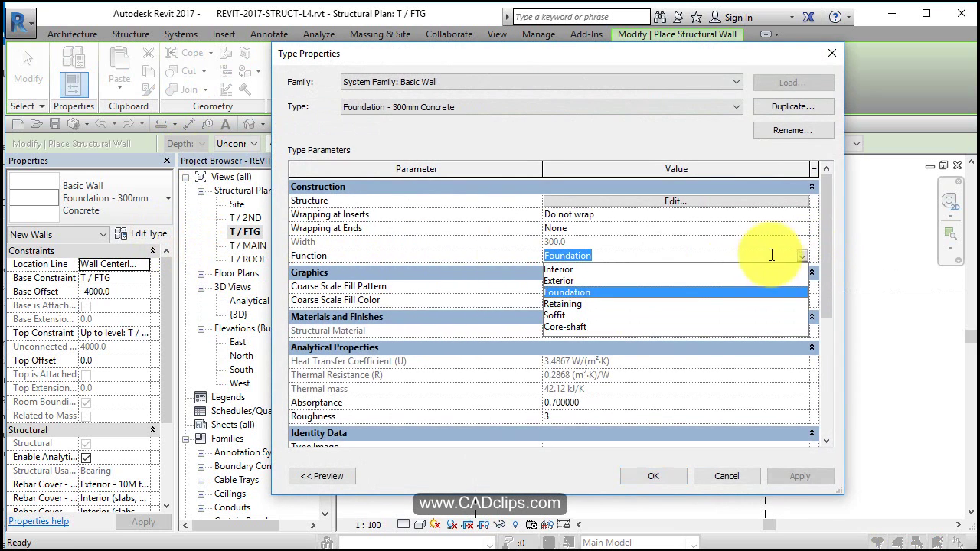
pyautogui.click(562, 280)
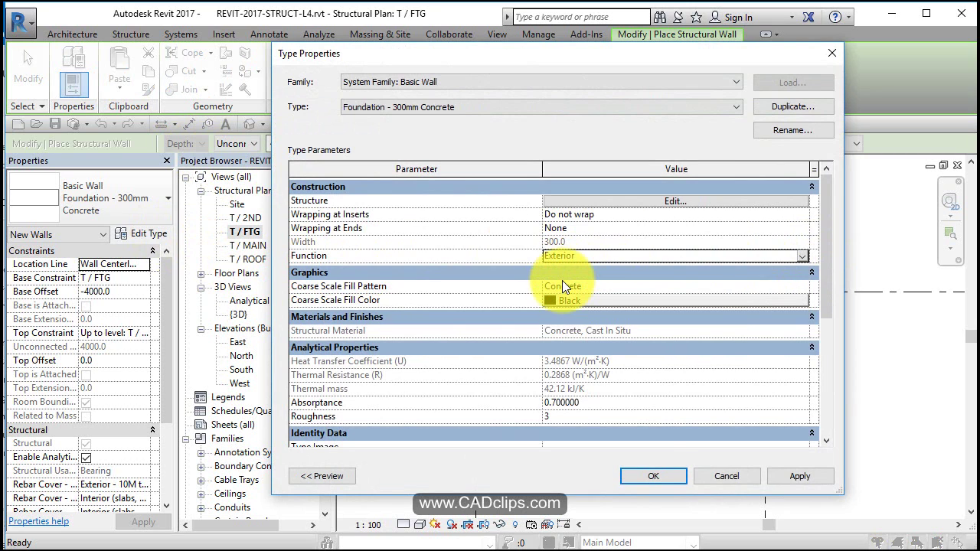
pyautogui.click(644, 474)
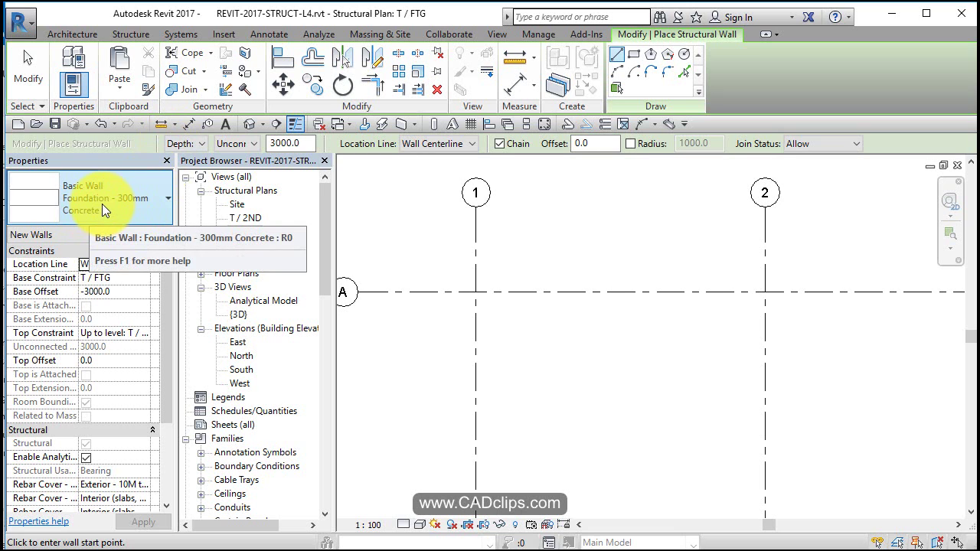
pyautogui.doubleClick(247, 246)
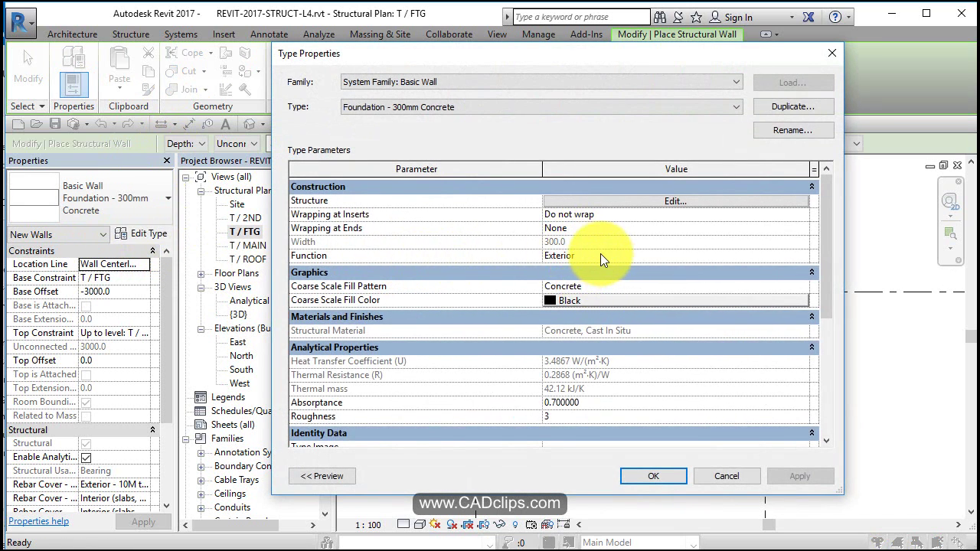
pyautogui.click(655, 474)
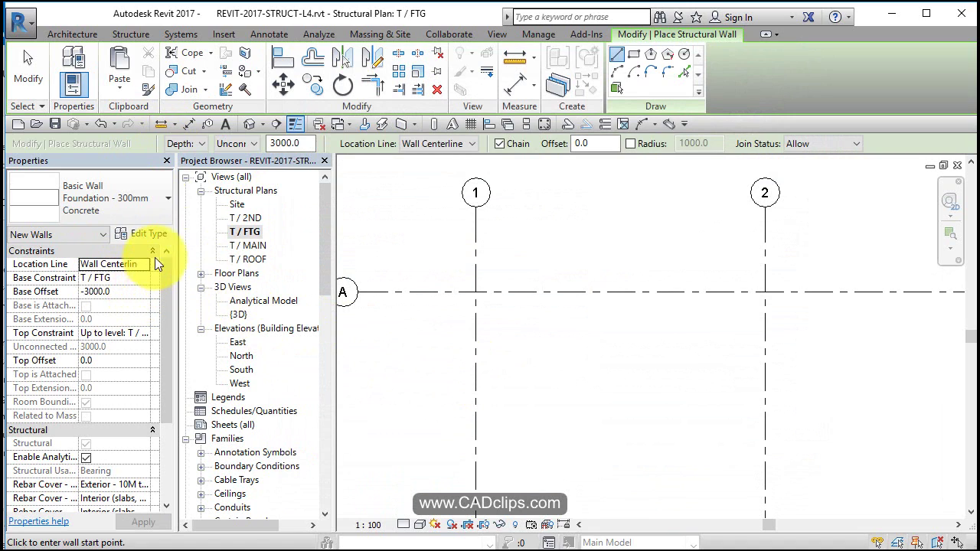
# Step: Switch walls to Height, topped at T / MAIN, based at T / FTG, with 0.0 offsets
pyautogui.click(201, 143)
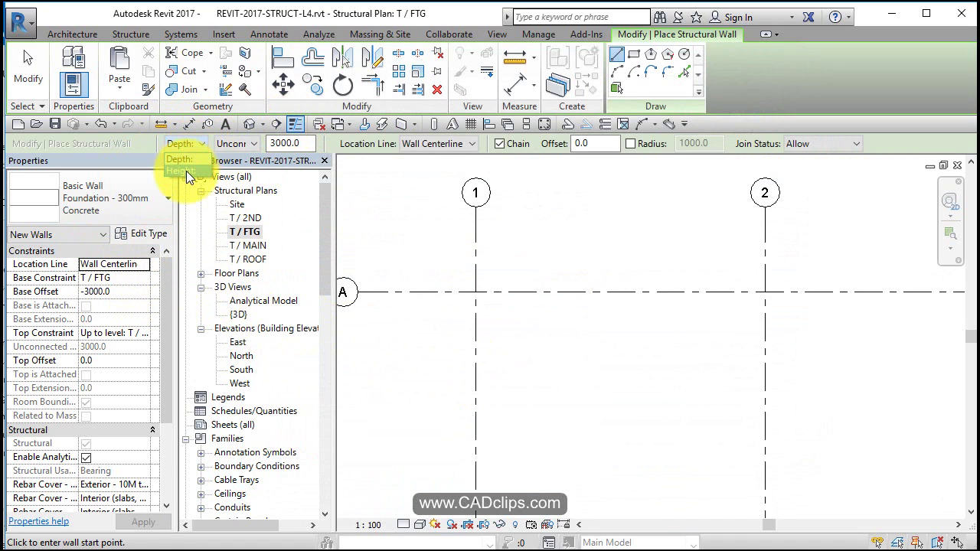
pyautogui.click(186, 171)
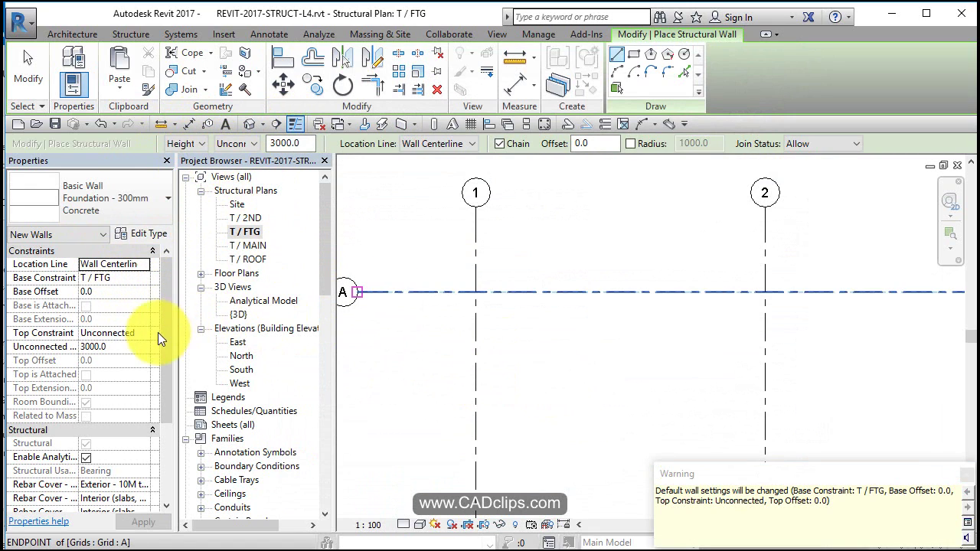
pyautogui.click(131, 333)
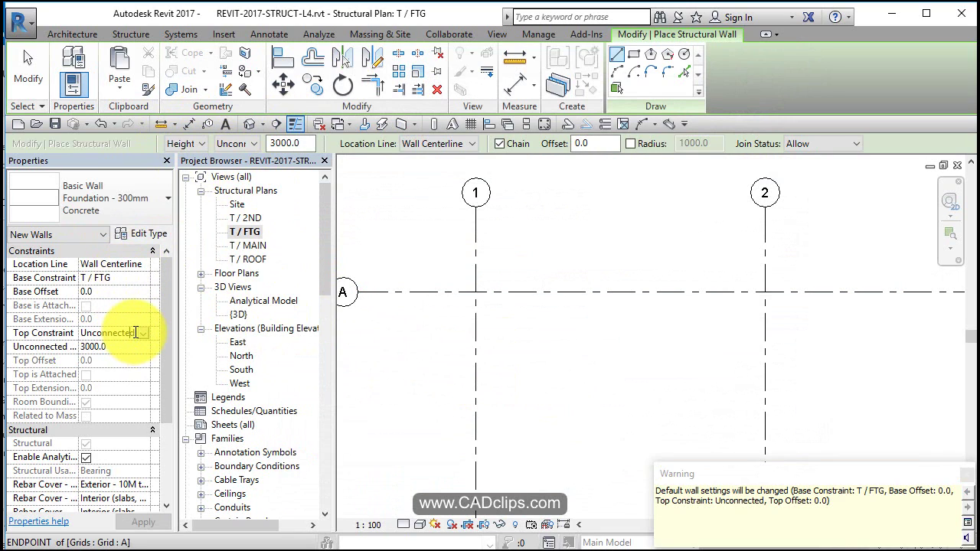
pyautogui.click(144, 333)
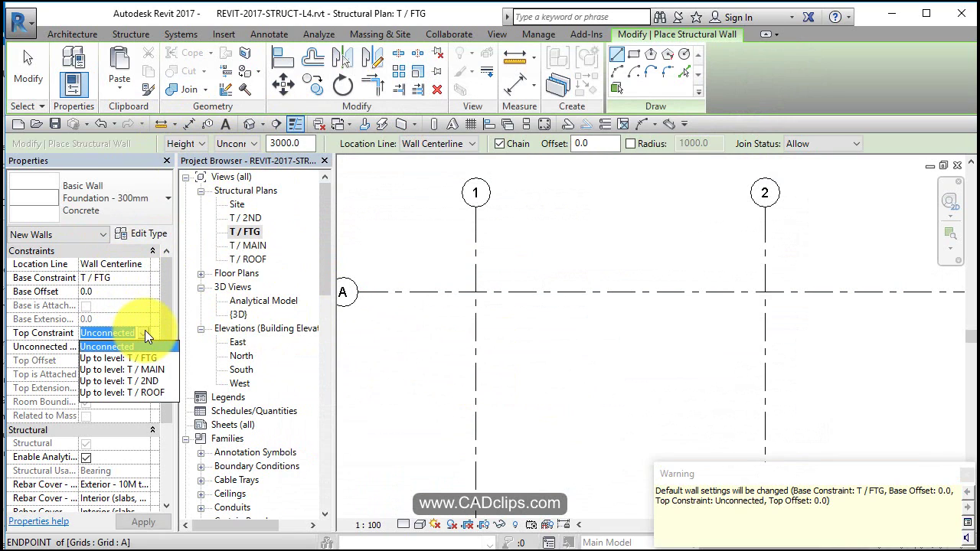
pyautogui.click(158, 369)
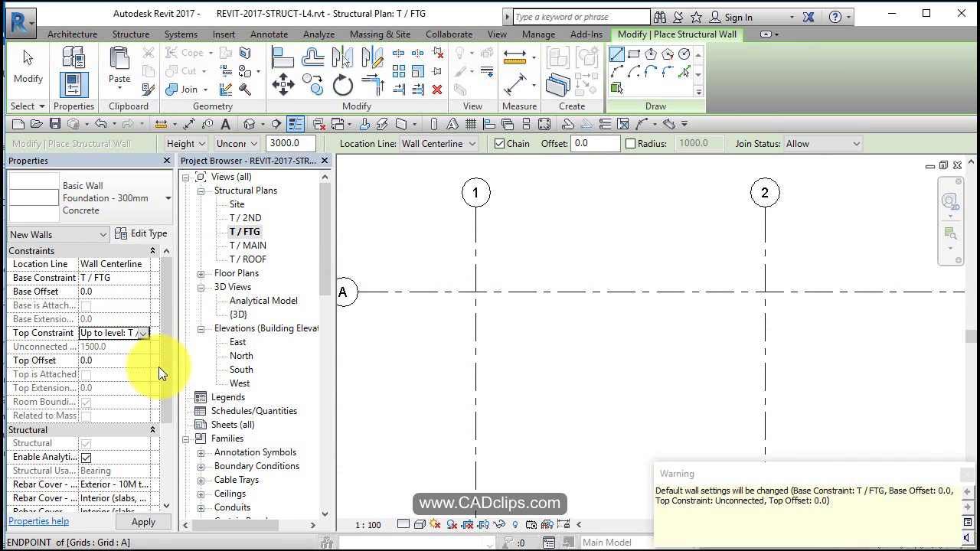
pyautogui.click(112, 359)
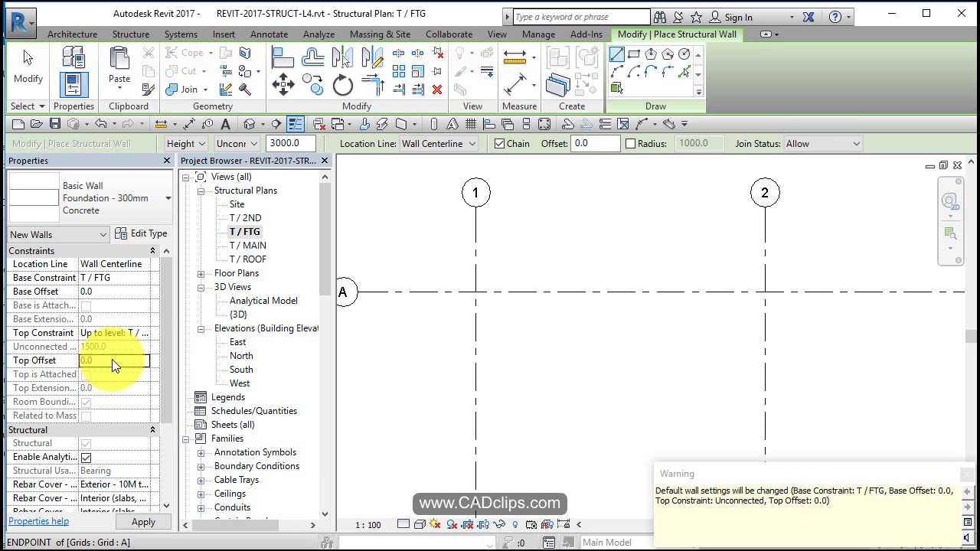
pyautogui.click(128, 281)
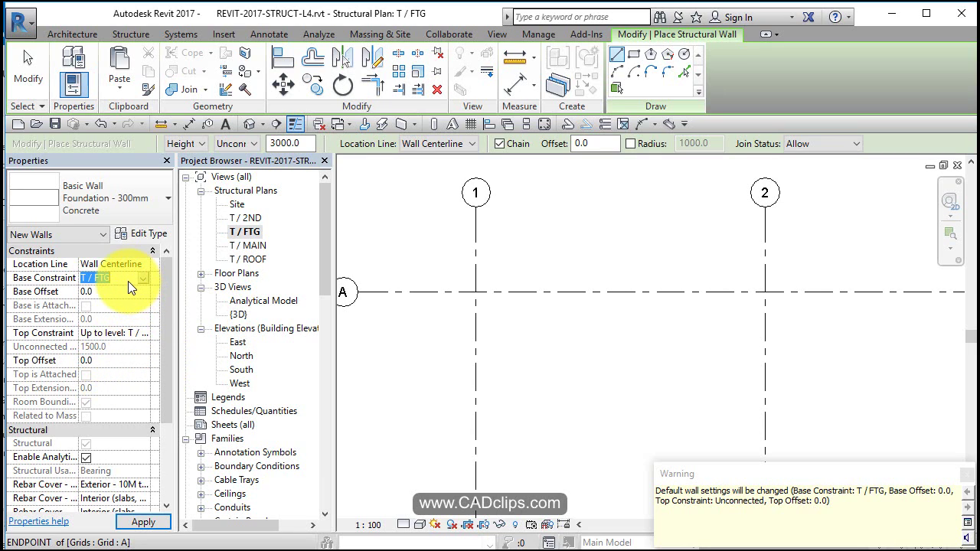
pyautogui.click(123, 292)
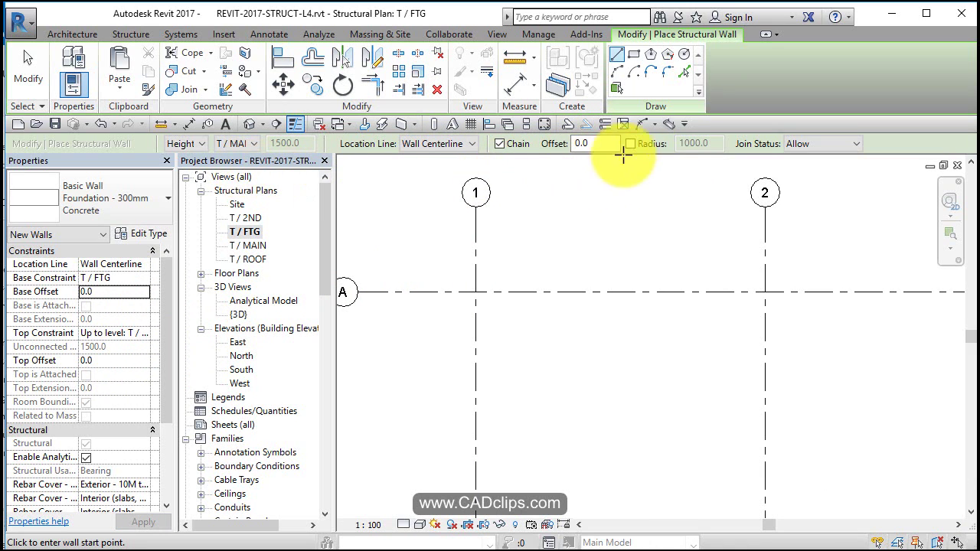
# Step: Draw a rectangle of perimeter foundation walls from grid 1/A to grid 3/C
pyautogui.scroll(-5, 564, 247)
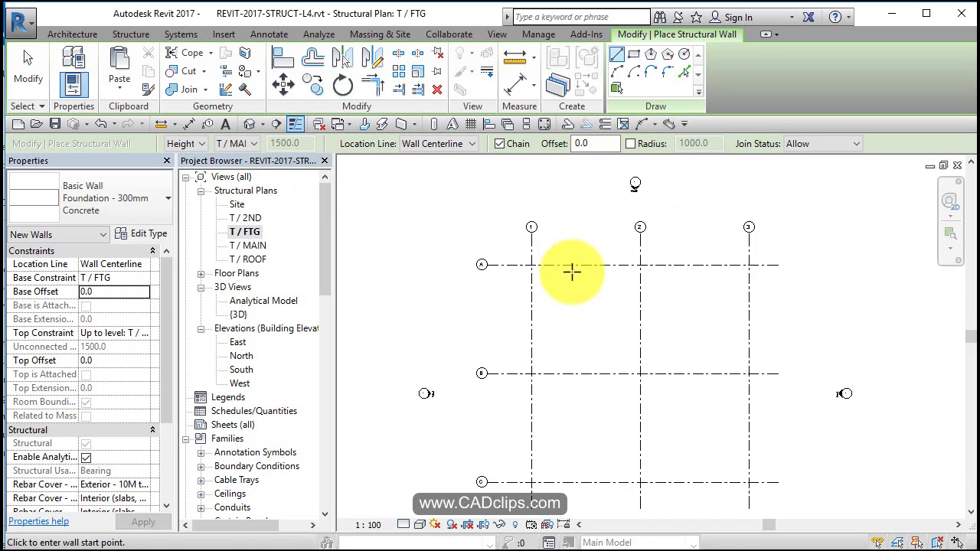
pyautogui.click(633, 57)
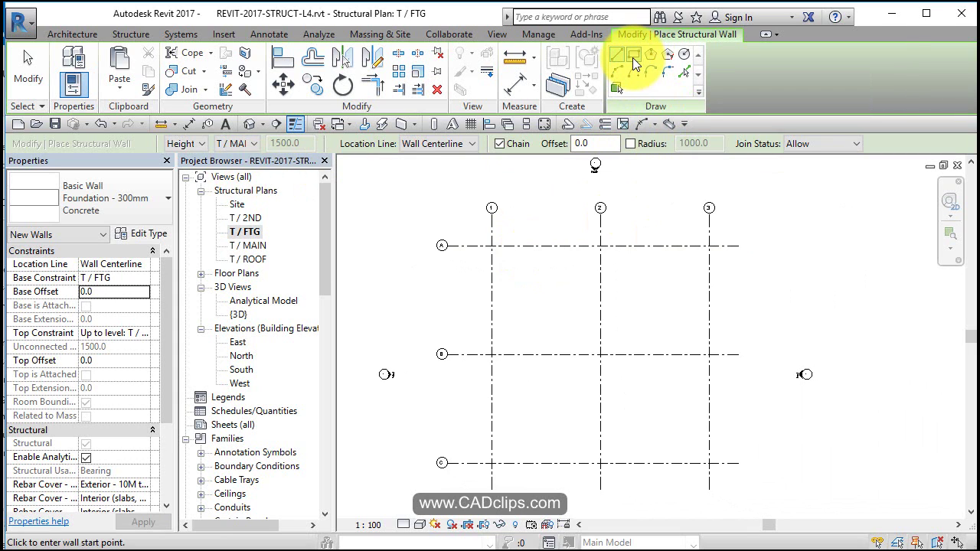
pyautogui.click(492, 245)
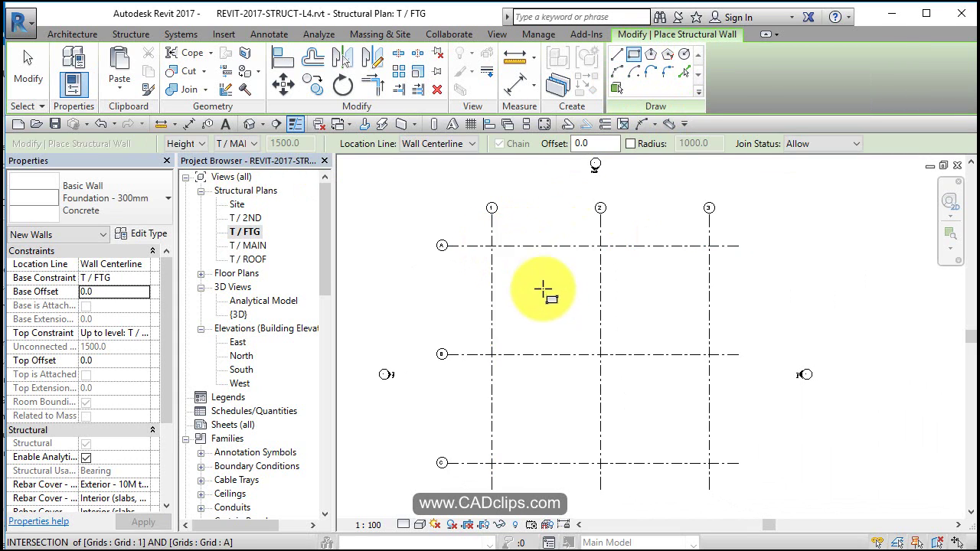
pyautogui.click(709, 462)
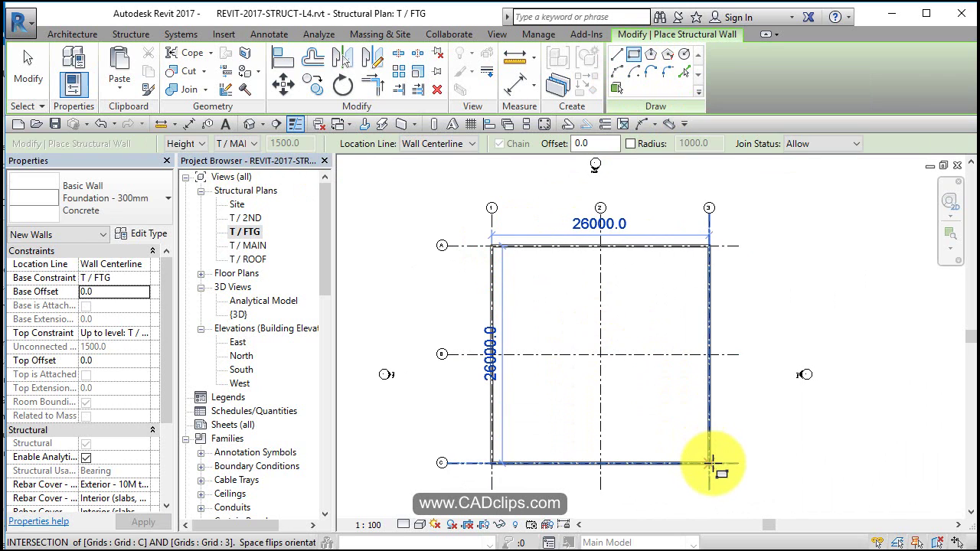
pyautogui.press('Escape')
pyautogui.press('Escape')
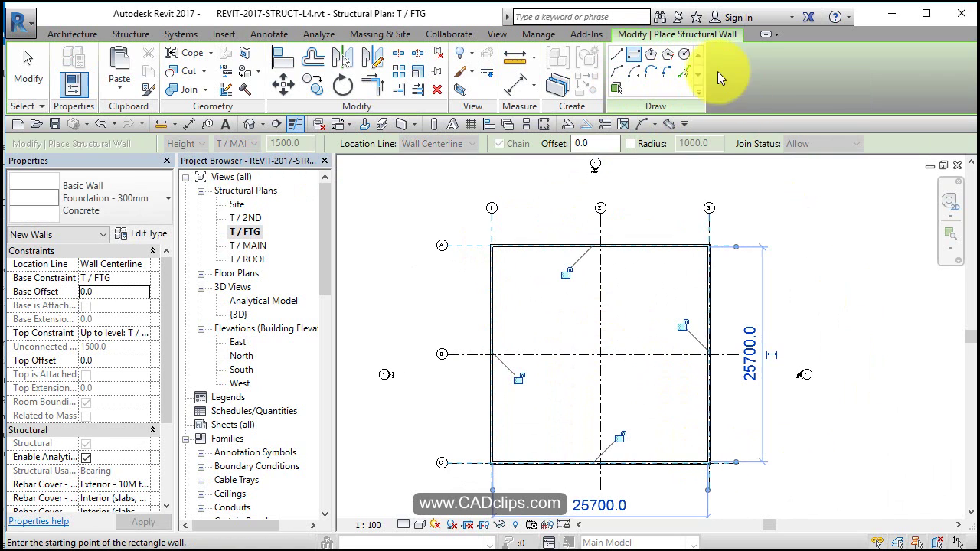
# Step: Add interior walls along Grid 2 from A to C and Grid B from 1 to 3
pyautogui.click(600, 246)
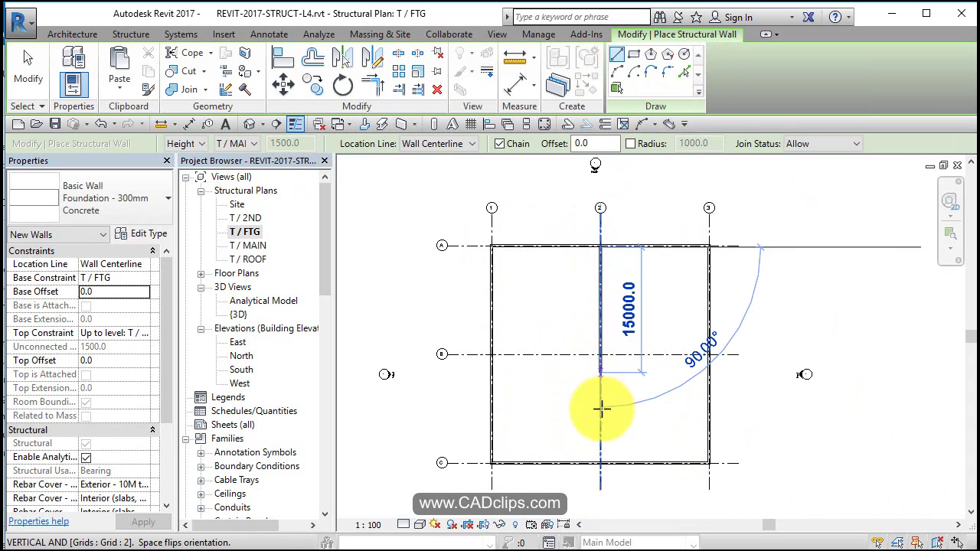
pyautogui.click(593, 457)
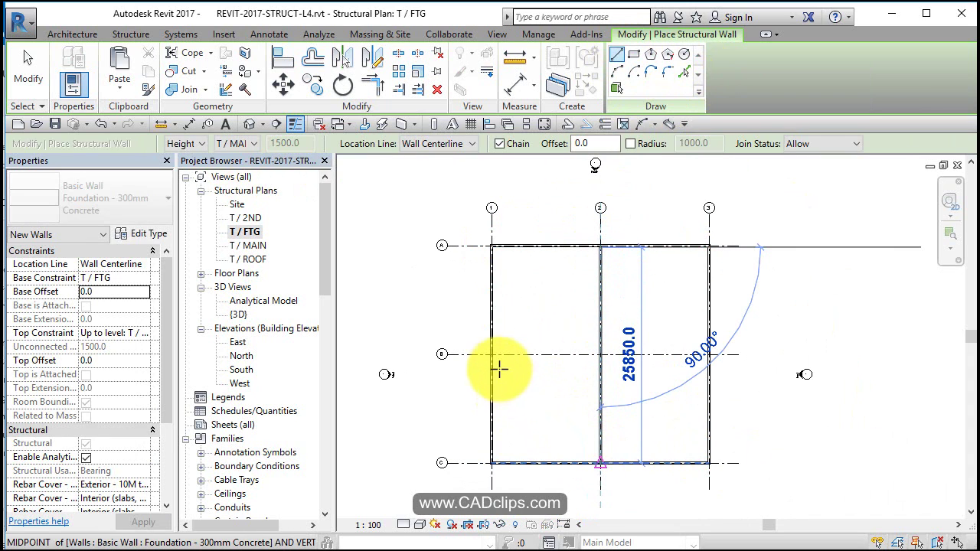
pyautogui.press('Escape')
pyautogui.click(494, 355)
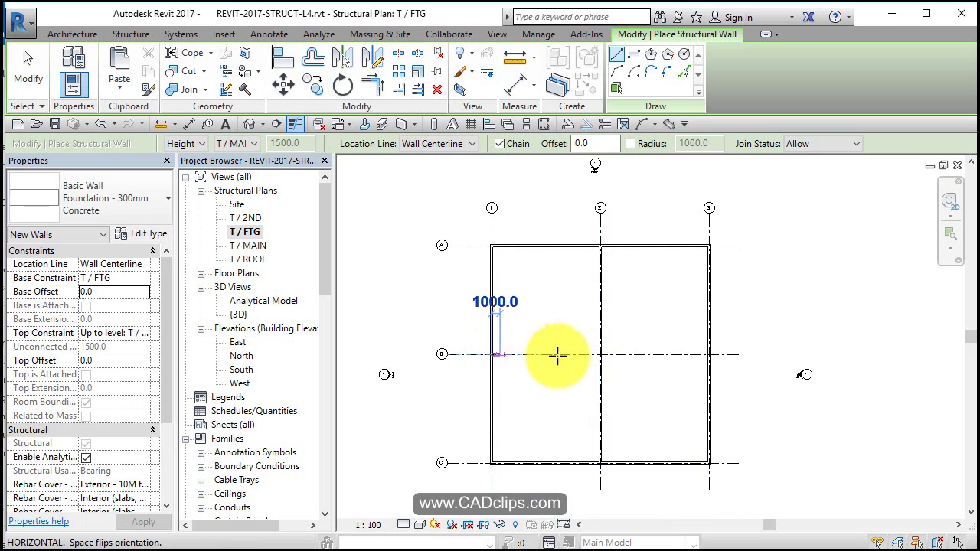
pyautogui.click(710, 355)
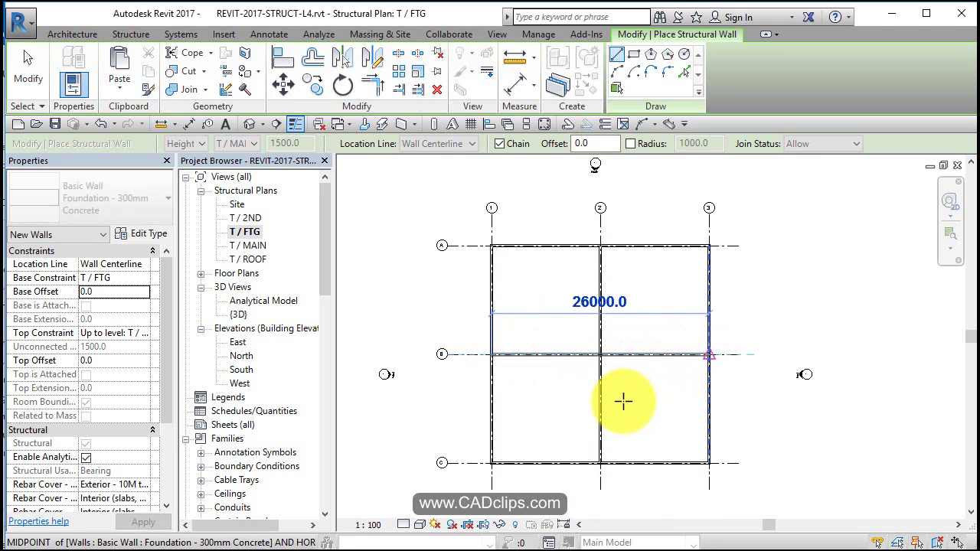
pyautogui.press('Escape')
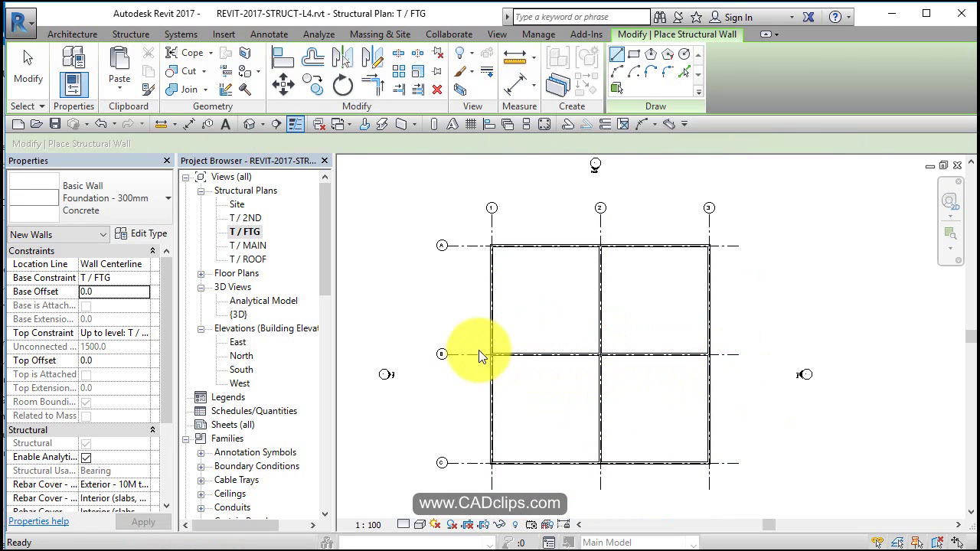
pyautogui.press('Escape')
pyautogui.scroll(5, 498, 360)
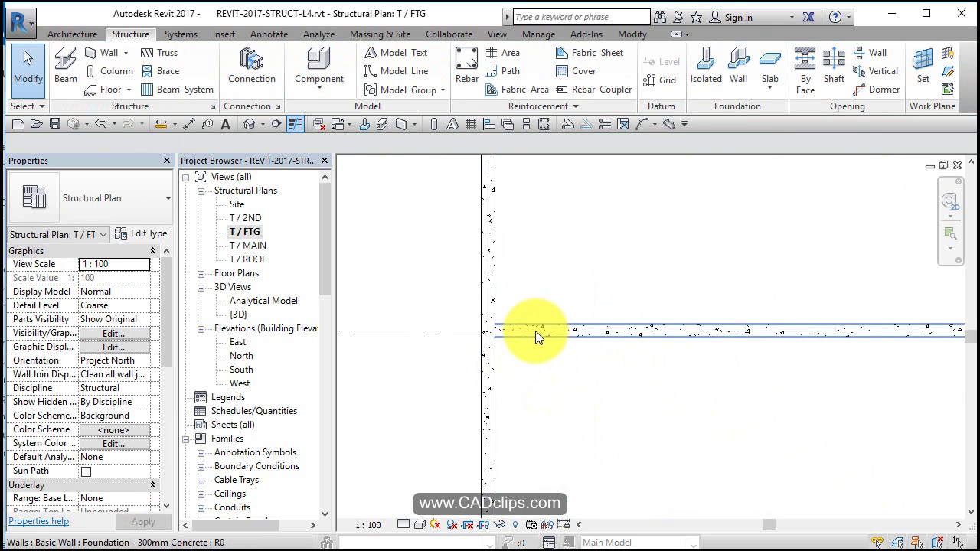
pyautogui.scroll(-5, 538, 331)
pyautogui.scroll(-2, 543, 365)
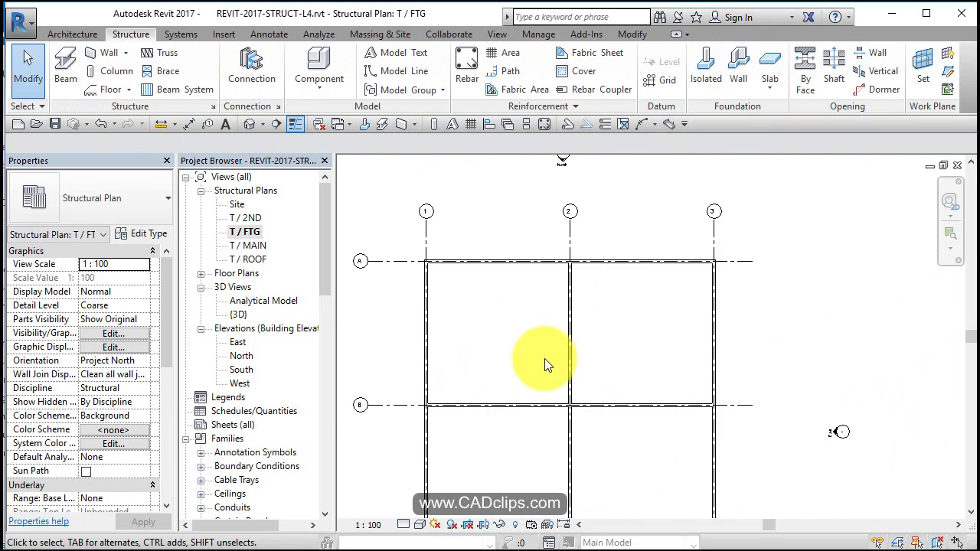
pyautogui.moveTo(633, 275); pyautogui.dragTo(639, 307, button='middle')
pyautogui.scroll(-1, 639, 307)
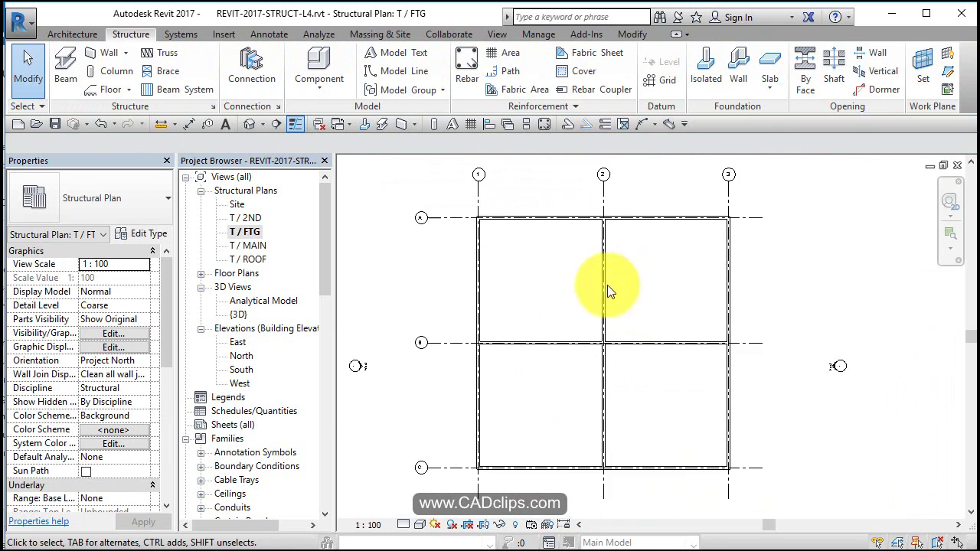
pyautogui.scroll(-1, 205, 95)
# Step: Place an overall Grid 1–3 aligned dimension and a 1–2–3 string above the plan
pyautogui.click(194, 121)
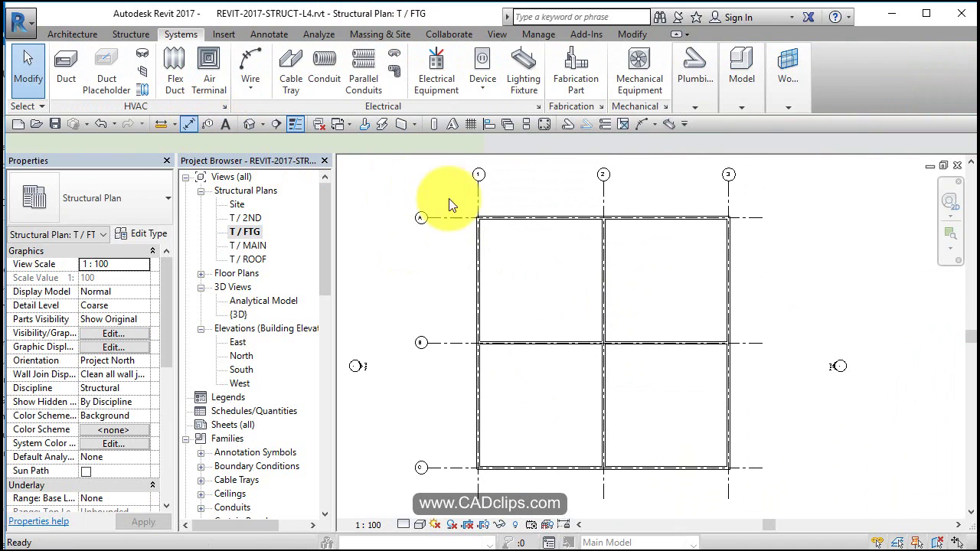
pyautogui.click(479, 190)
pyautogui.click(733, 198)
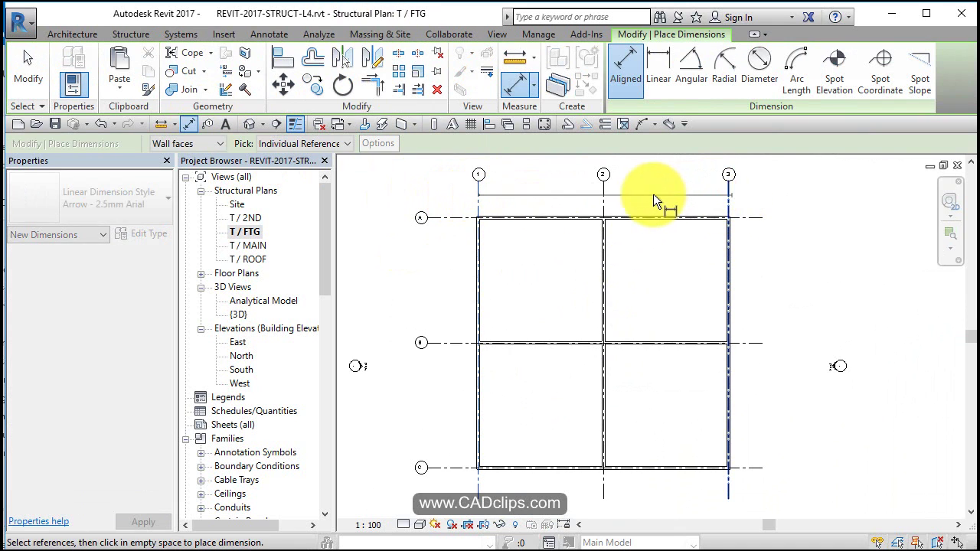
pyautogui.scroll(2, 652, 193)
pyautogui.click(653, 190)
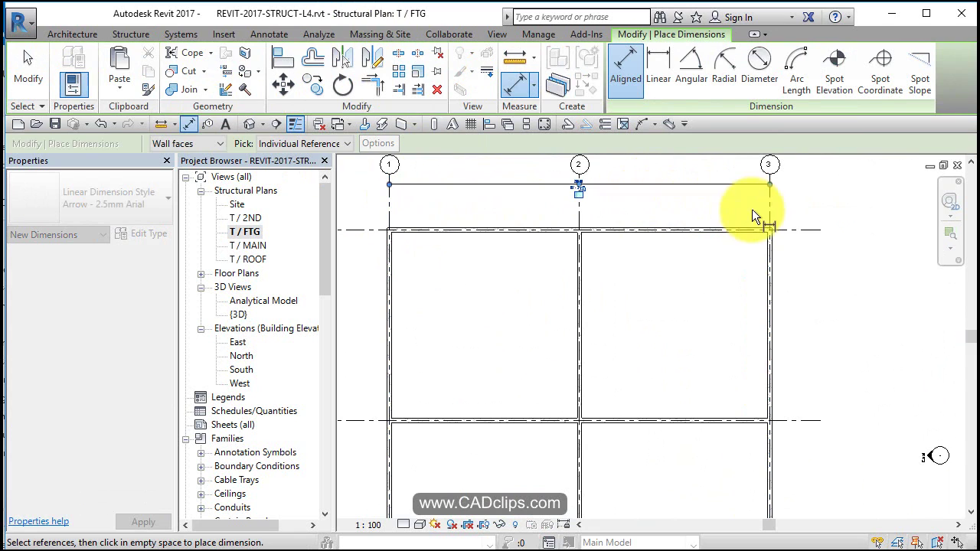
pyautogui.click(769, 207)
pyautogui.click(579, 208)
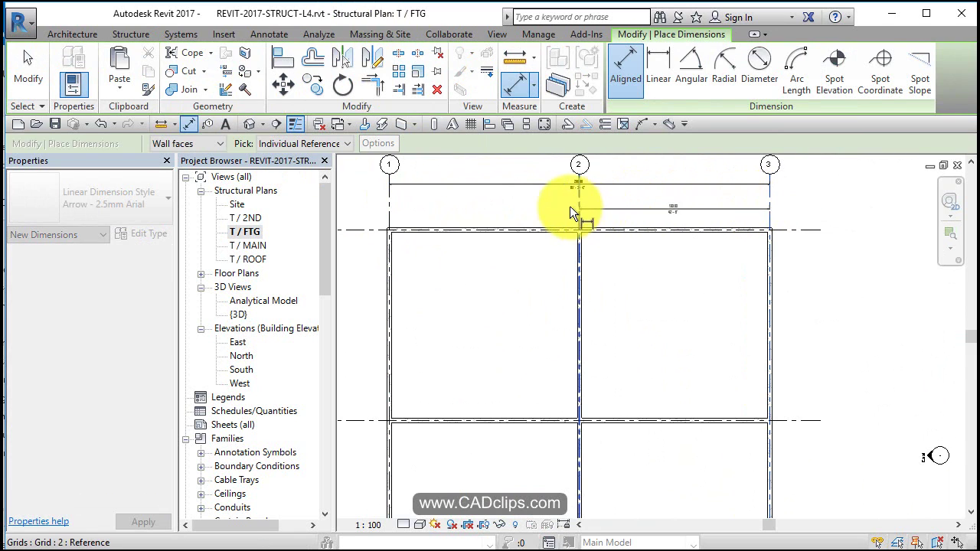
pyautogui.click(390, 203)
pyautogui.click(382, 205)
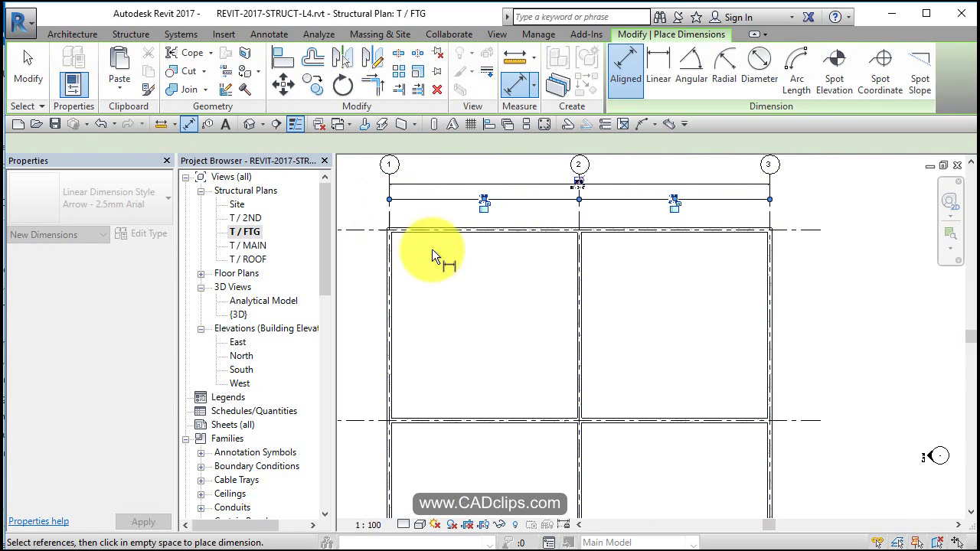
# Step: Place an overall Grid A–C dimension and an A–B–C string left of the plan
pyautogui.moveTo(492, 258); pyautogui.dragTo(707, 230, button='middle')
pyautogui.click(543, 204)
pyautogui.keyDown('ctrl'); pyautogui.scroll(-3, 560, 267); pyautogui.keyUp('ctrl')
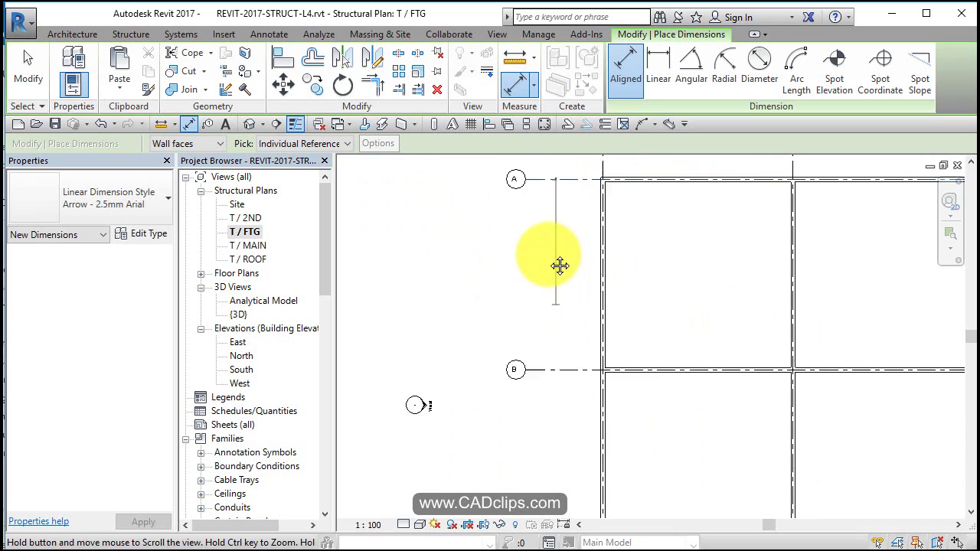
pyautogui.click(534, 511)
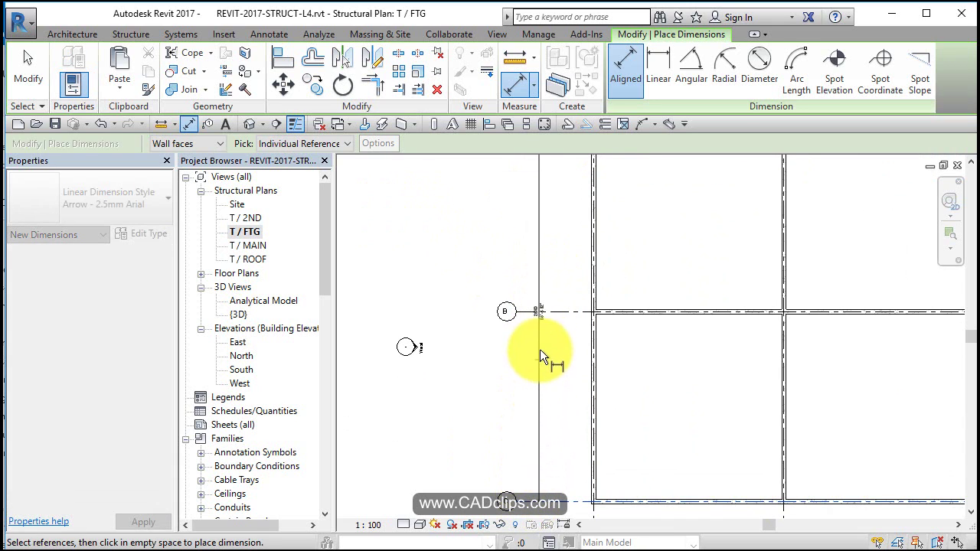
pyautogui.click(529, 349)
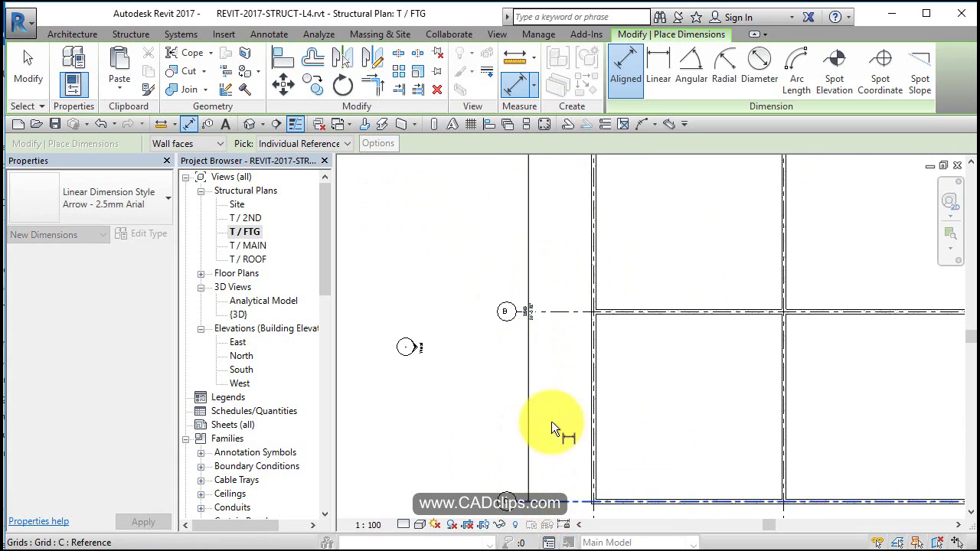
pyautogui.click(568, 311)
pyautogui.moveTo(571, 339); pyautogui.dragTo(576, 420, button='middle')
pyautogui.click(554, 197)
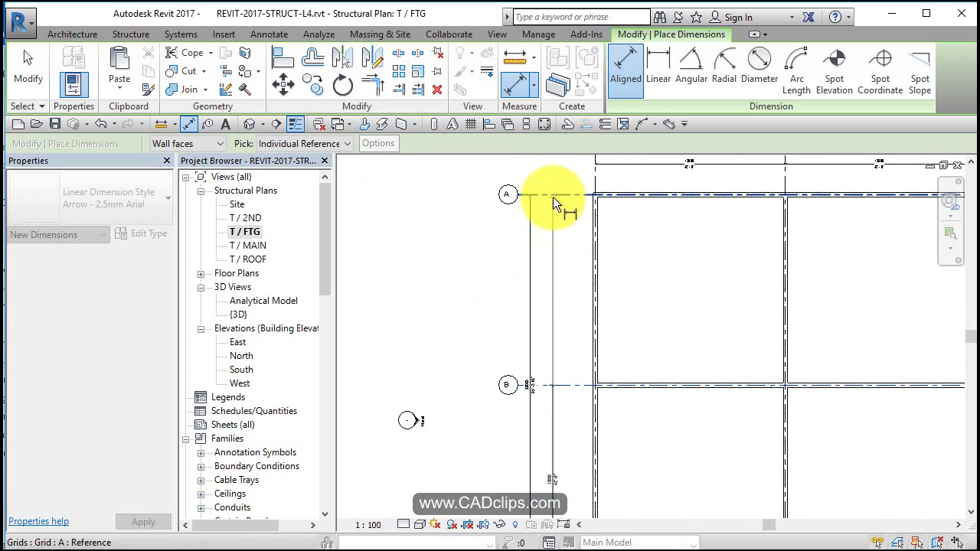
pyautogui.click(549, 209)
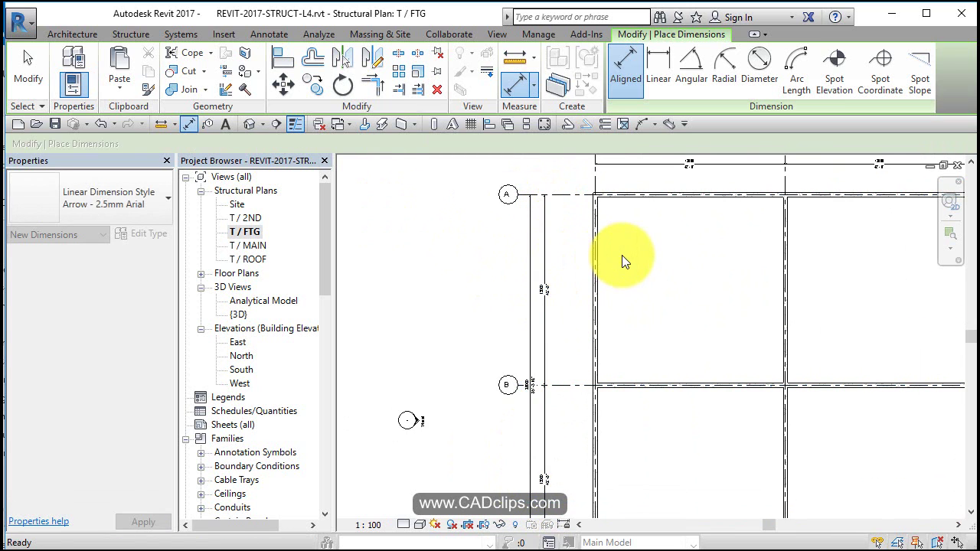
pyautogui.press('Escape')
pyautogui.press('Escape')
pyautogui.middleClick(573, 299)
# Step: Open the T / MAIN plan and select its top and left dimension strings
pyautogui.doubleClick(249, 246)
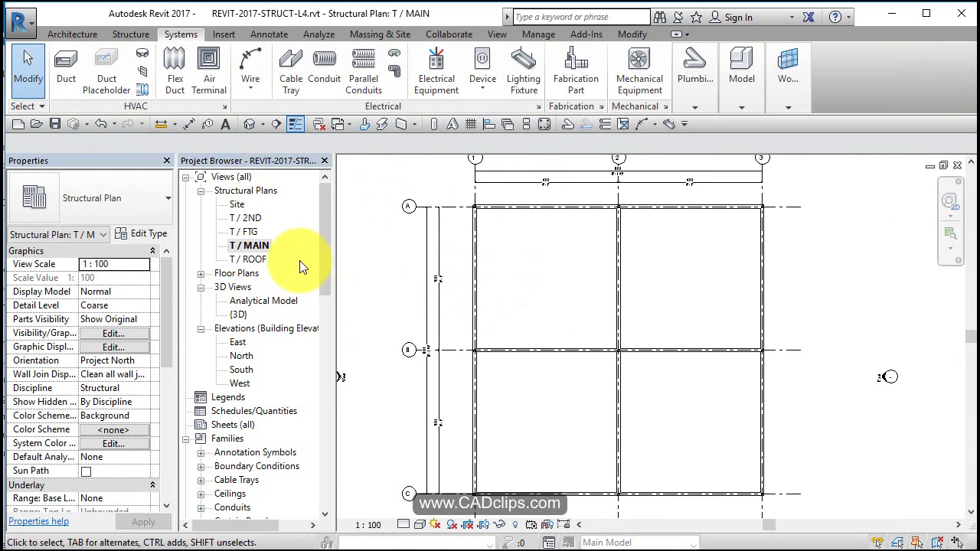
pyautogui.click(528, 174)
pyautogui.keyDown('ctrl'); pyautogui.click(441, 226); pyautogui.keyUp('ctrl')
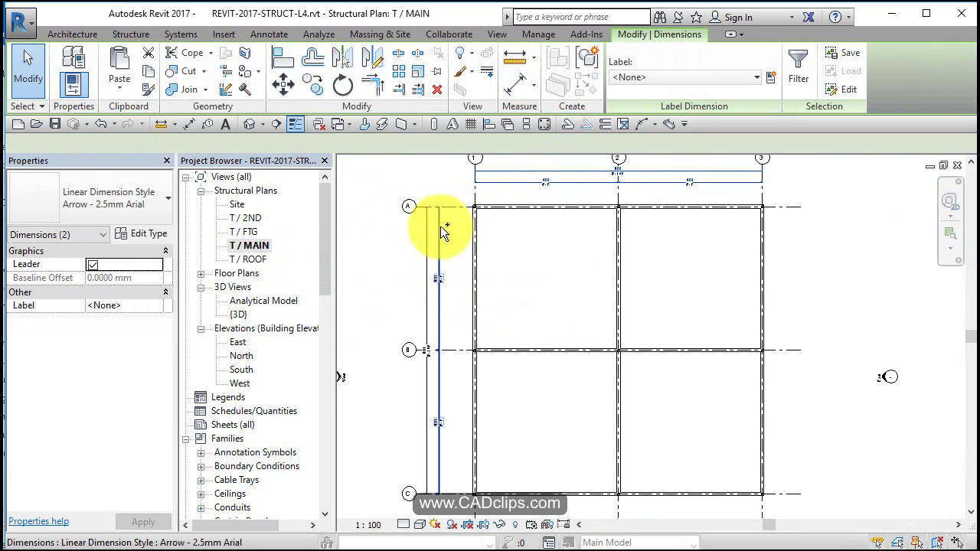
pyautogui.keyDown('ctrl'); pyautogui.click(427, 230); pyautogui.keyUp('ctrl')
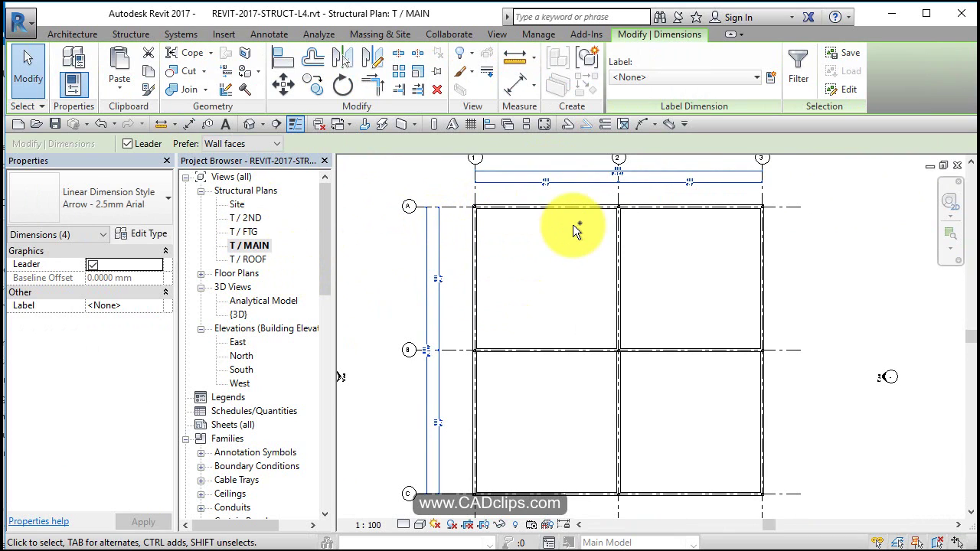
# Step: Paste the dimension strings aligned into T / 2ND and T / ROOF, then return to T / FTG
pyautogui.doubleClick(251, 217)
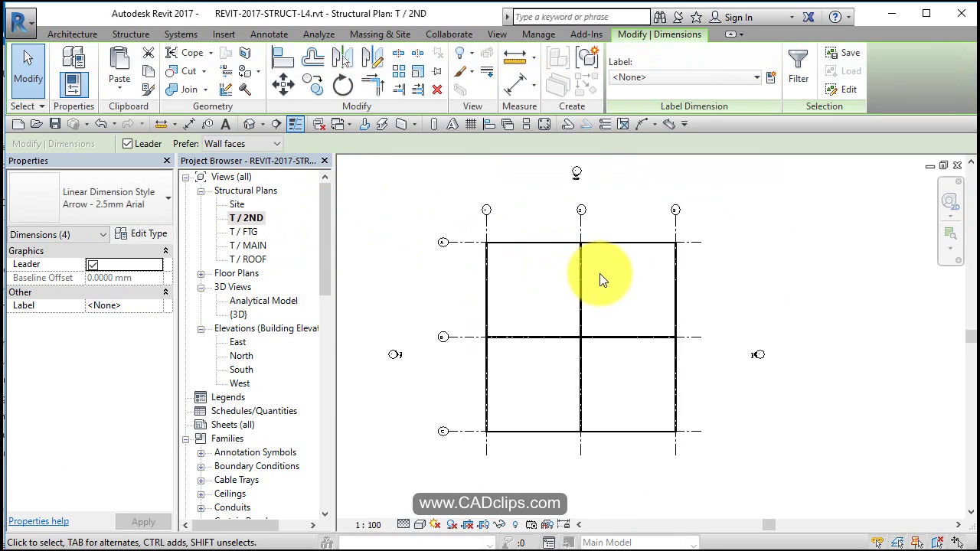
pyautogui.click(121, 88)
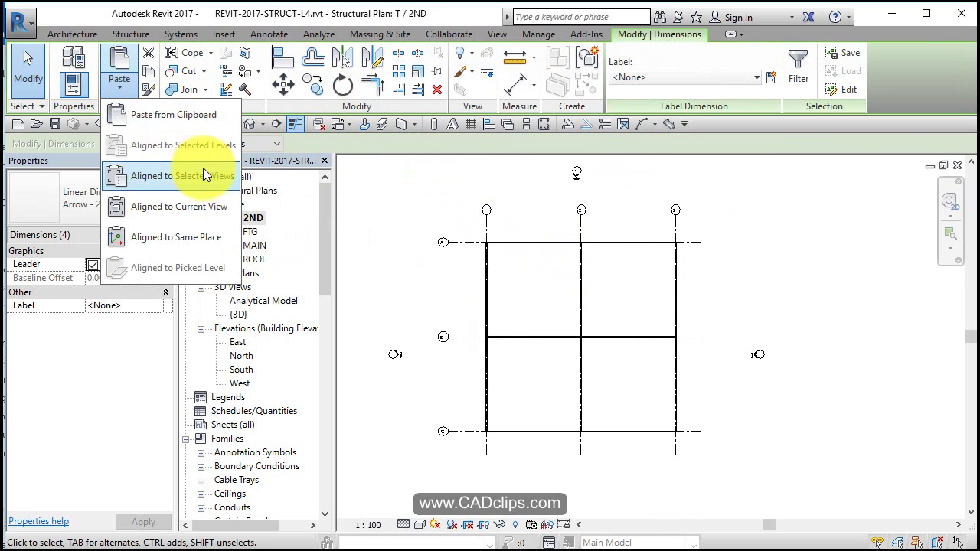
pyautogui.click(203, 209)
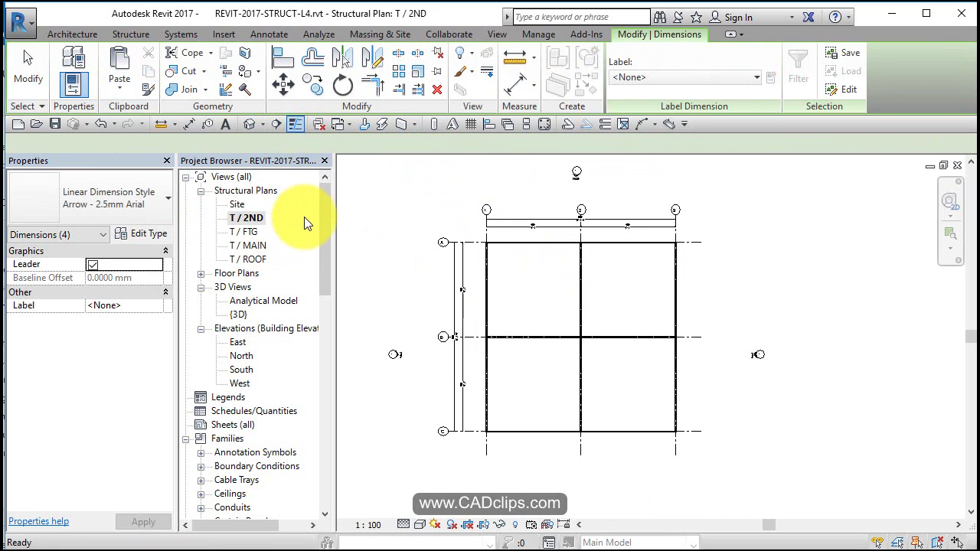
pyautogui.doubleClick(257, 255)
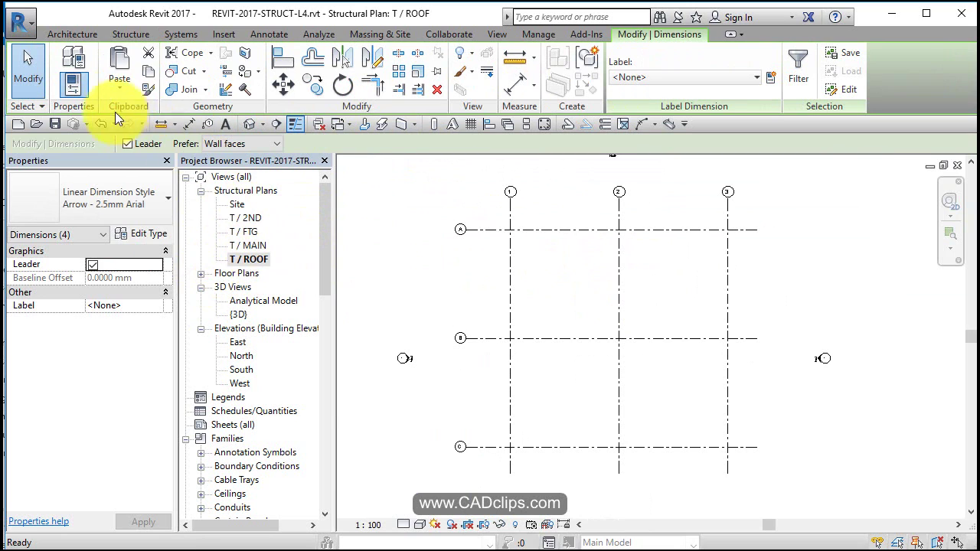
pyautogui.click(121, 84)
pyautogui.click(204, 209)
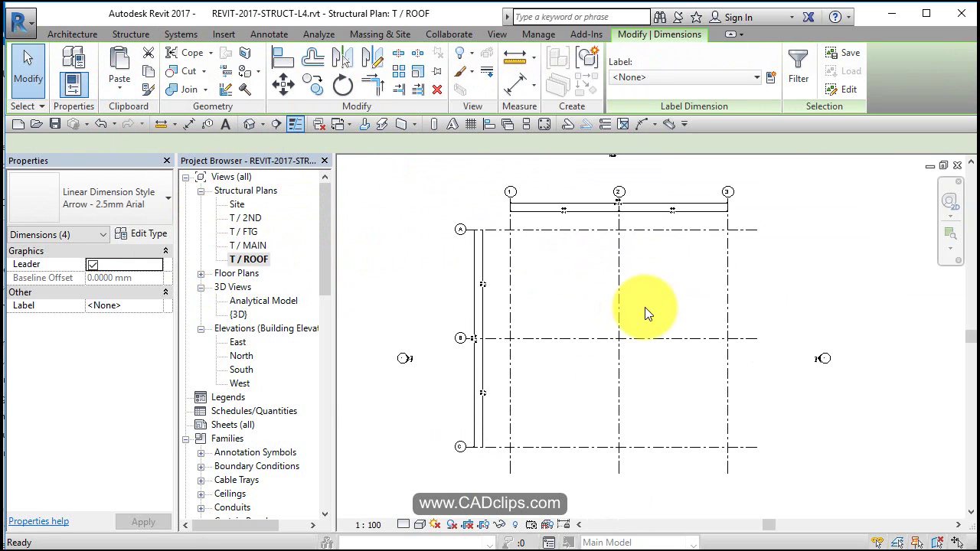
pyautogui.doubleClick(251, 230)
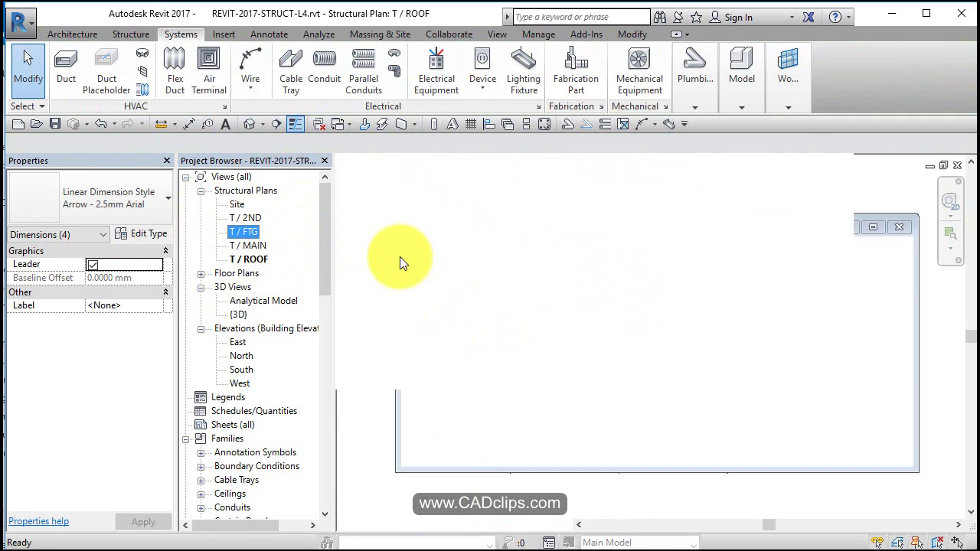
pyautogui.scroll(-3, 620, 302)
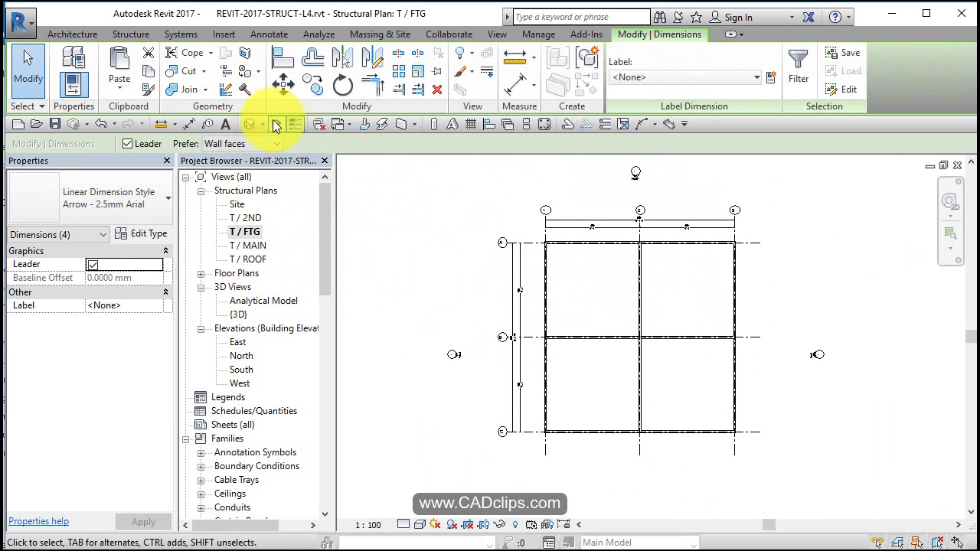
pyautogui.click(250, 124)
pyautogui.click(683, 421)
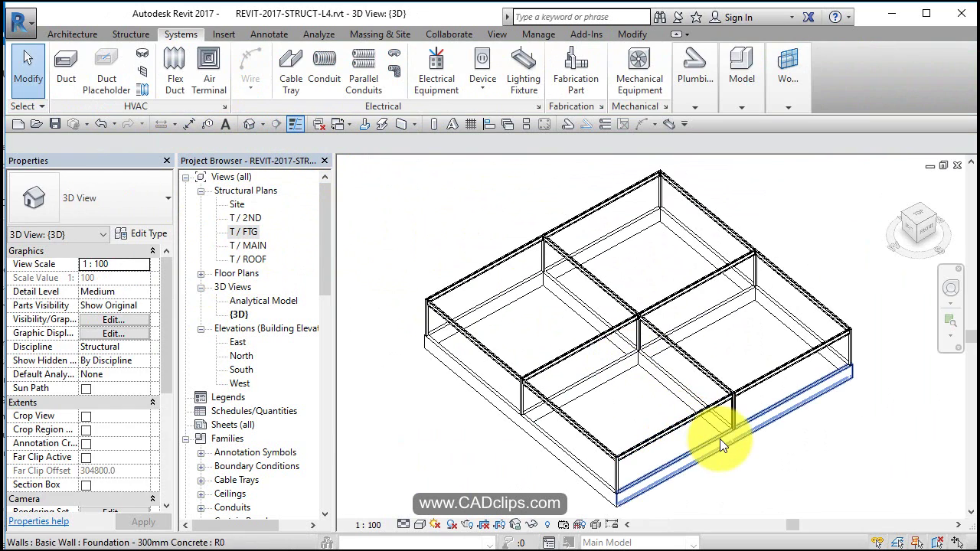
pyautogui.keyDown('shift'); pyautogui.moveTo(720, 439); pyautogui.dragTo(813, 415, button='middle'); pyautogui.keyUp('shift')
pyautogui.scroll(3, 799, 418)
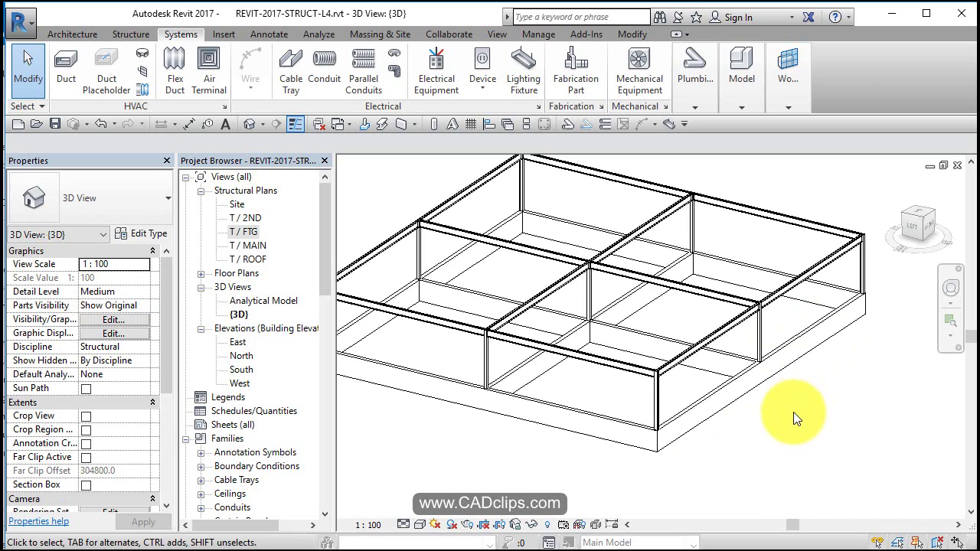
pyautogui.moveTo(793, 412); pyautogui.dragTo(808, 428, button='middle')
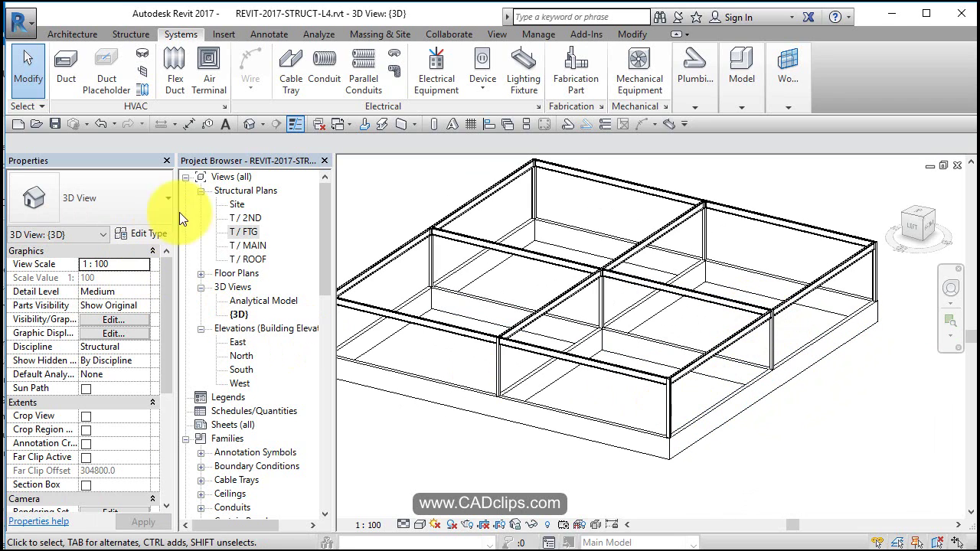
pyautogui.doubleClick(243, 231)
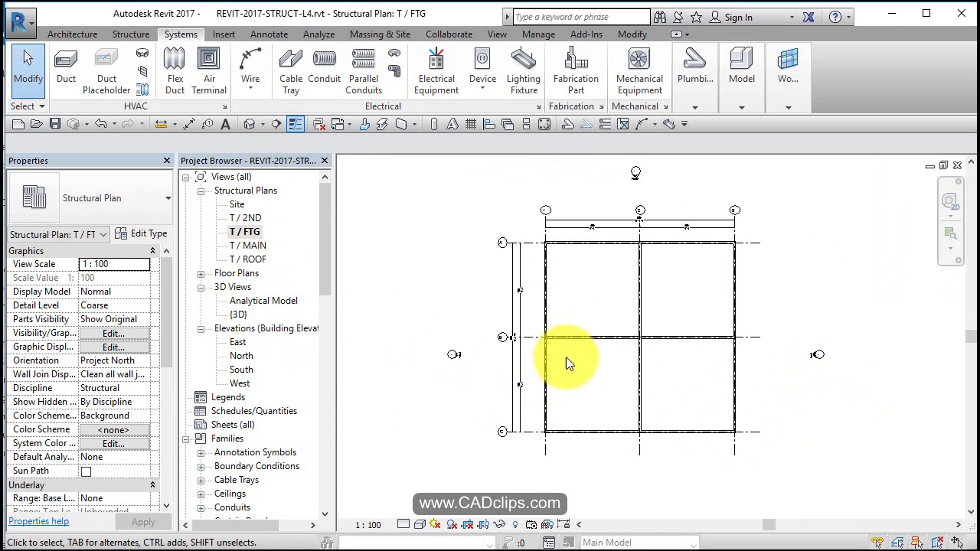
# Step: Align the bottom foundation wall's face to grid C
pyautogui.click(633, 34)
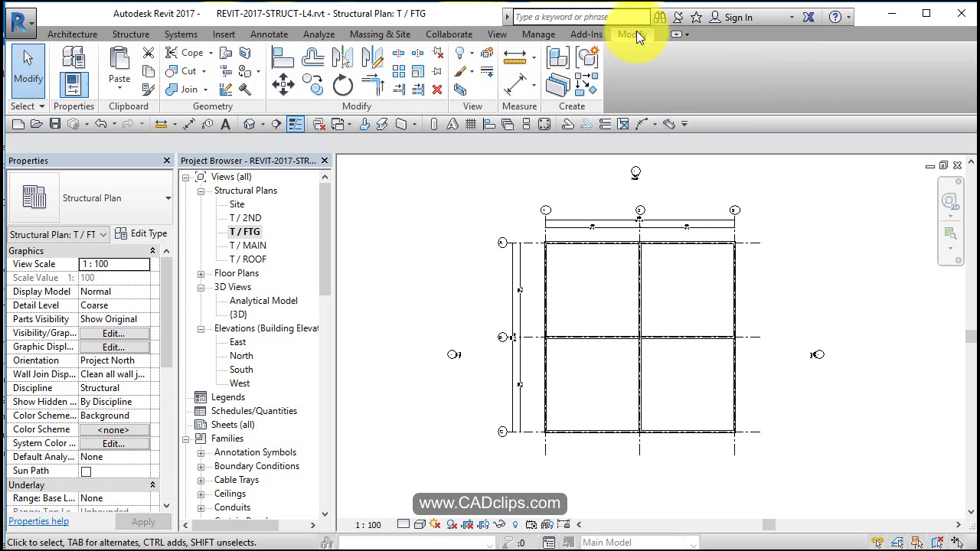
pyautogui.click(286, 63)
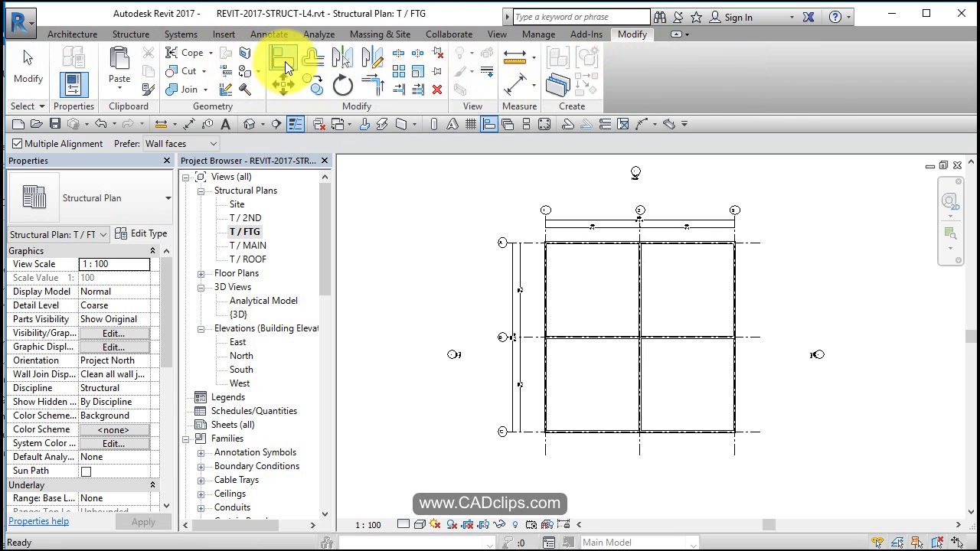
pyautogui.scroll(5, 540, 447)
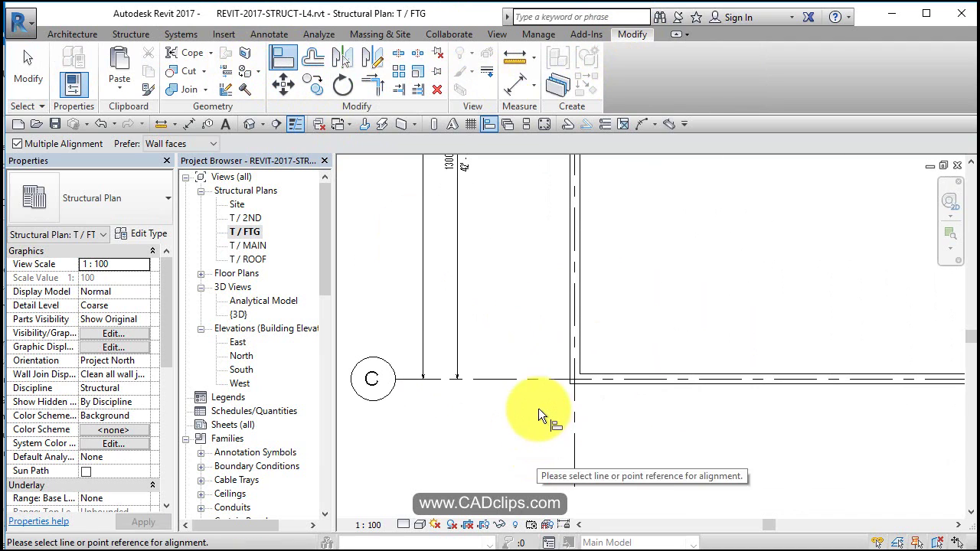
pyautogui.click(537, 379)
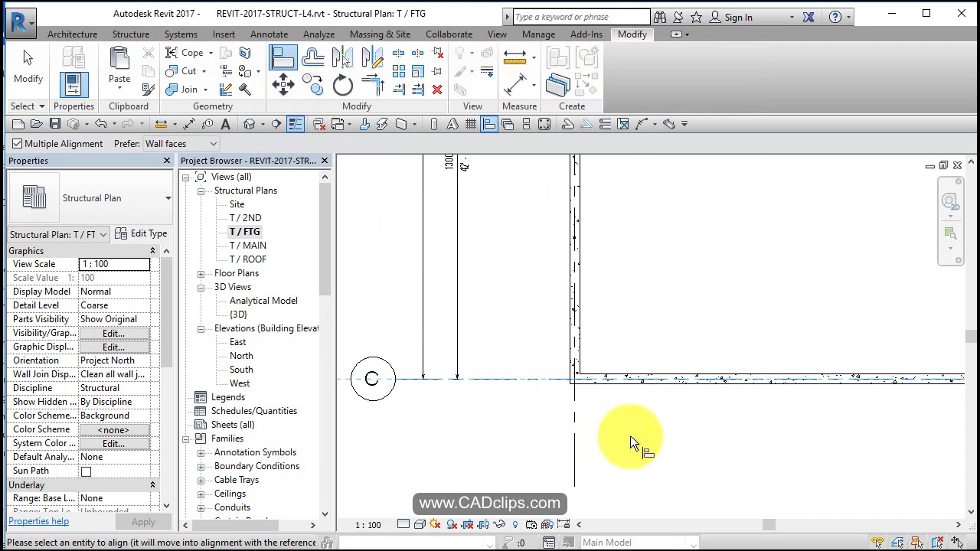
pyautogui.click(674, 376)
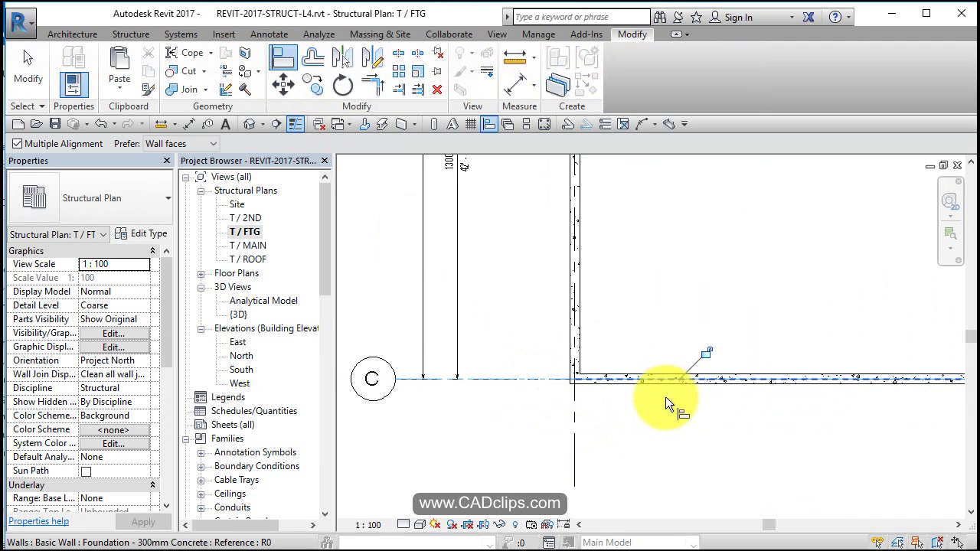
# Step: Align the right foundation wall's face to grid 3
pyautogui.scroll(-3, 684, 444)
pyautogui.scroll(-2, 681, 440)
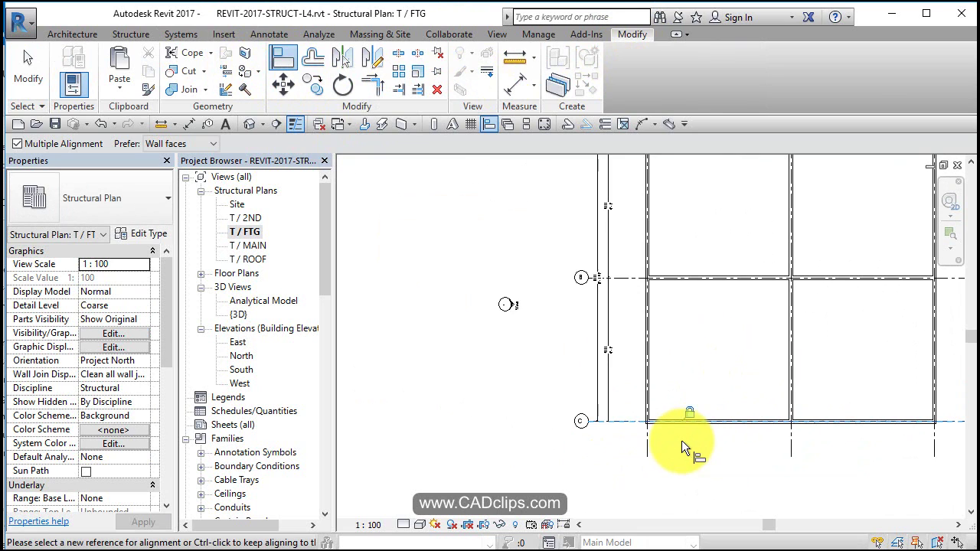
pyautogui.moveTo(682, 440); pyautogui.dragTo(693, 440, button='middle')
pyautogui.scroll(3, 815, 459)
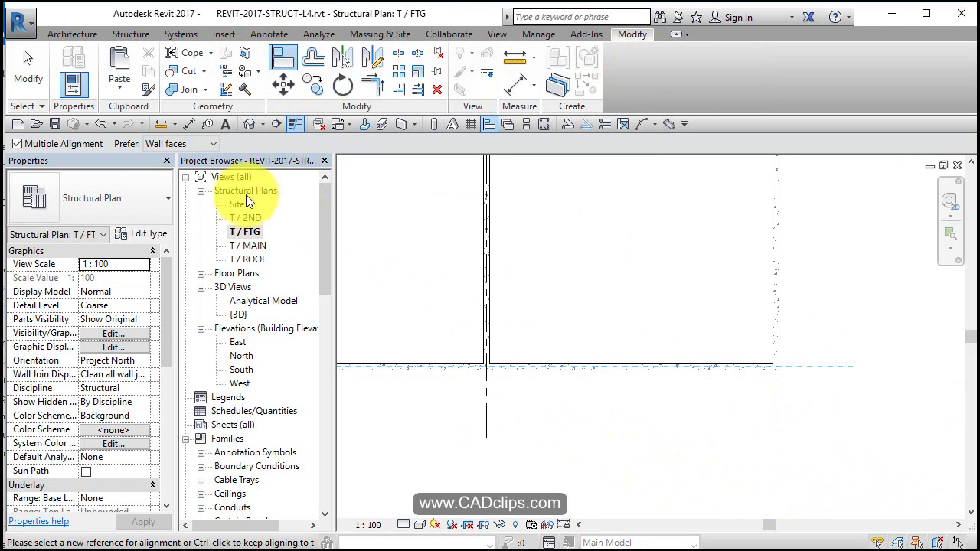
pyautogui.click(773, 400)
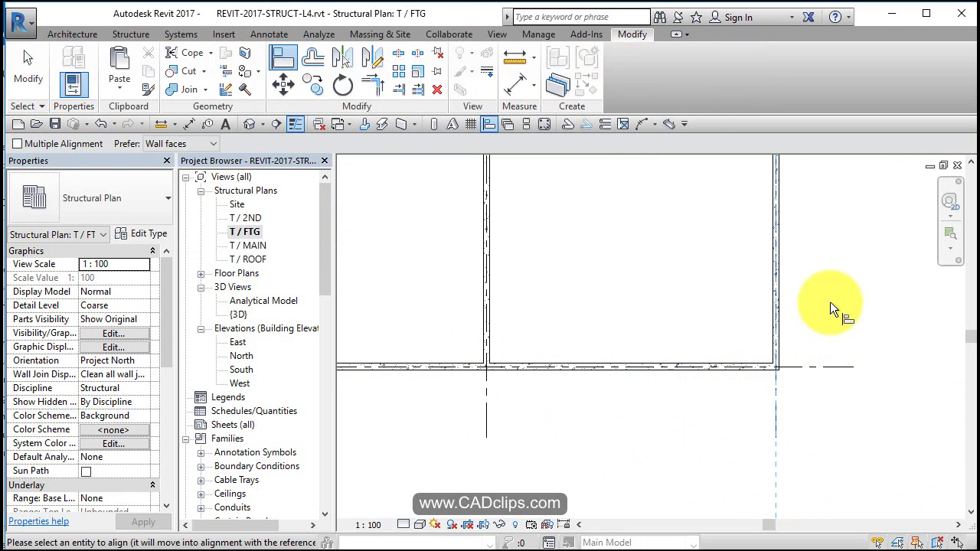
pyautogui.click(776, 269)
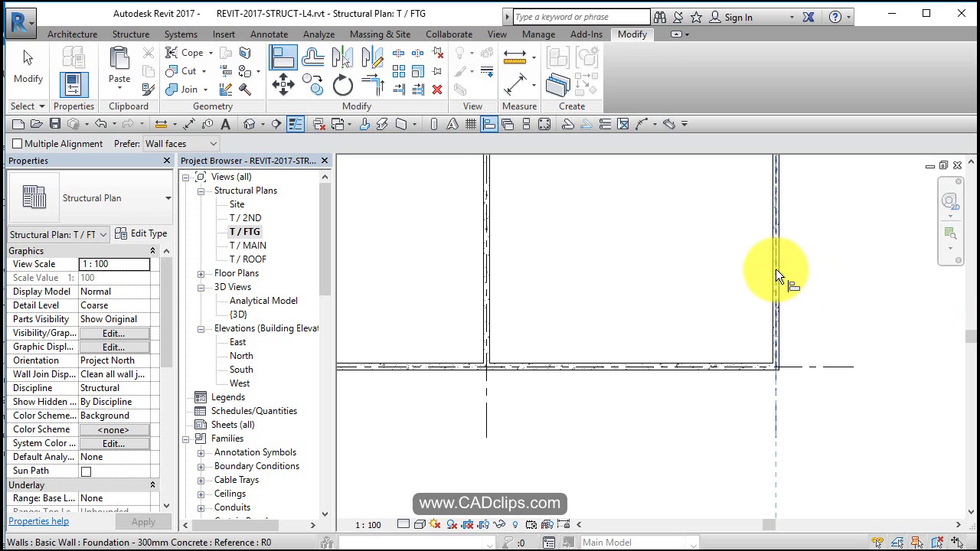
pyautogui.click(772, 271)
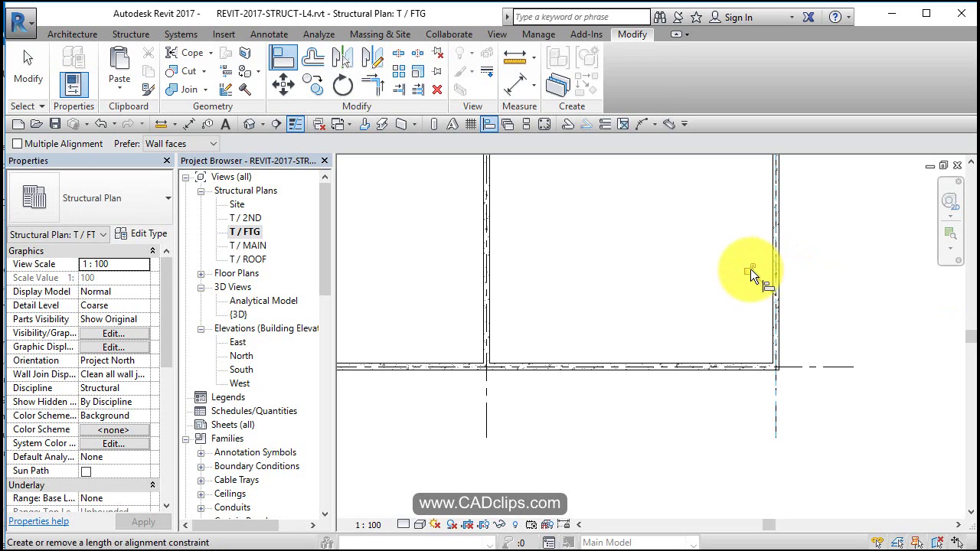
pyautogui.scroll(-3, 818, 293)
pyautogui.moveTo(818, 293); pyautogui.dragTo(813, 419, button='middle')
pyautogui.press('Escape')
pyautogui.press('Escape')
pyautogui.scroll(-1, 817, 417)
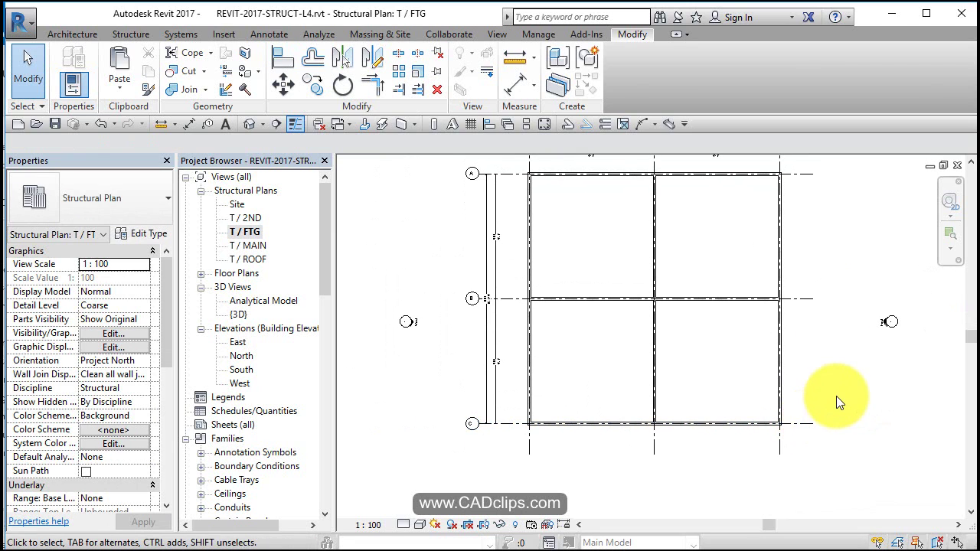
# Step: In the default 3D view, place Bearing Footing - 900 x 300 foundations under the whole wall chain
pyautogui.click(251, 124)
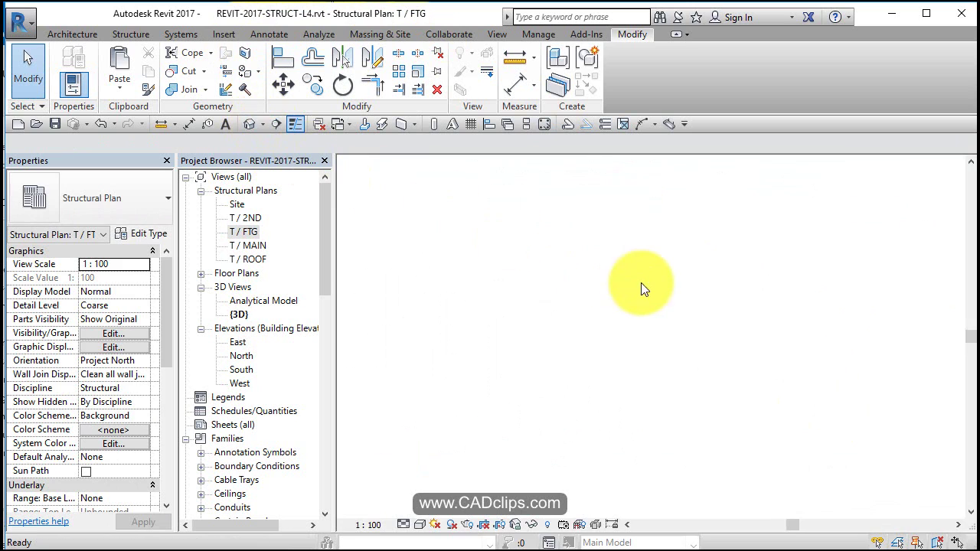
pyautogui.keyDown('shift'); pyautogui.moveTo(779, 407); pyautogui.dragTo(753, 373, button='middle'); pyautogui.keyUp('shift')
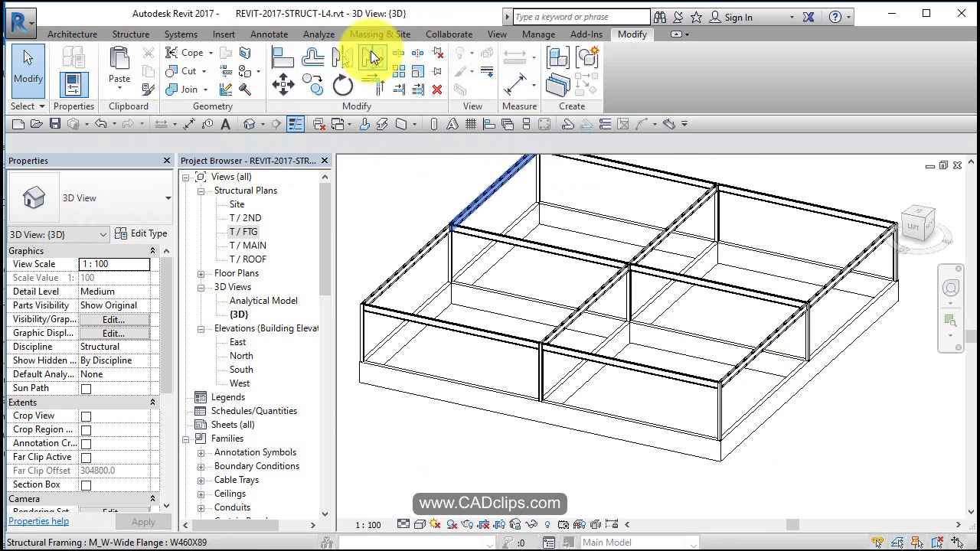
pyautogui.click(143, 36)
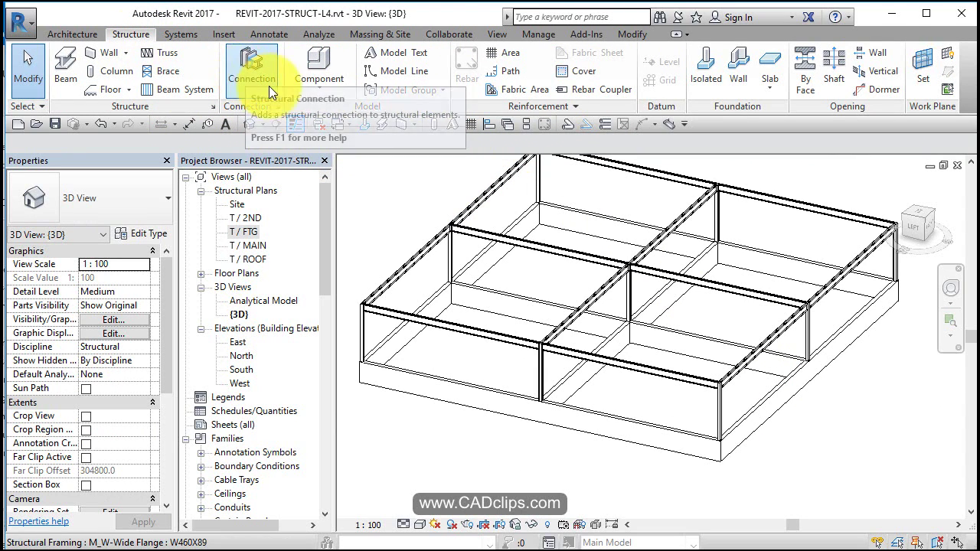
pyautogui.click(741, 78)
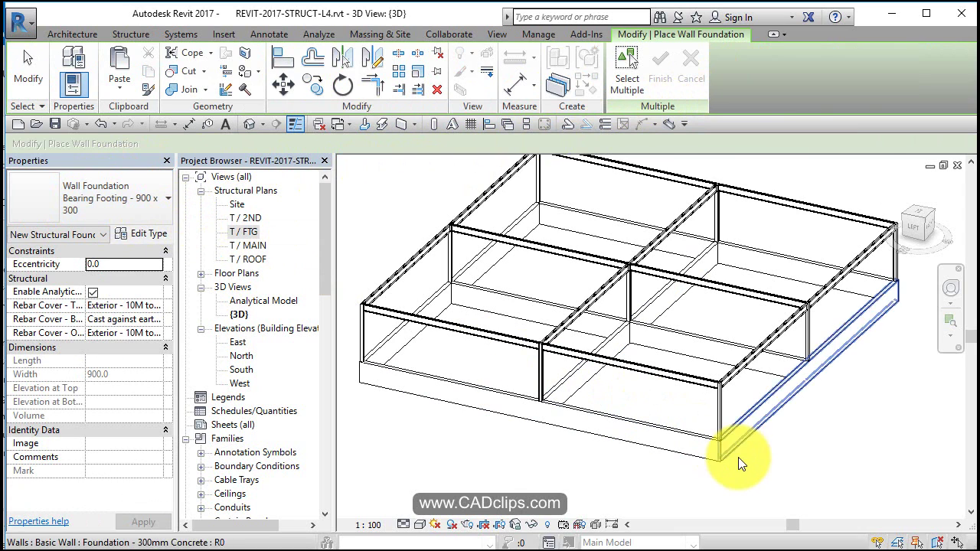
pyautogui.press('Tab')
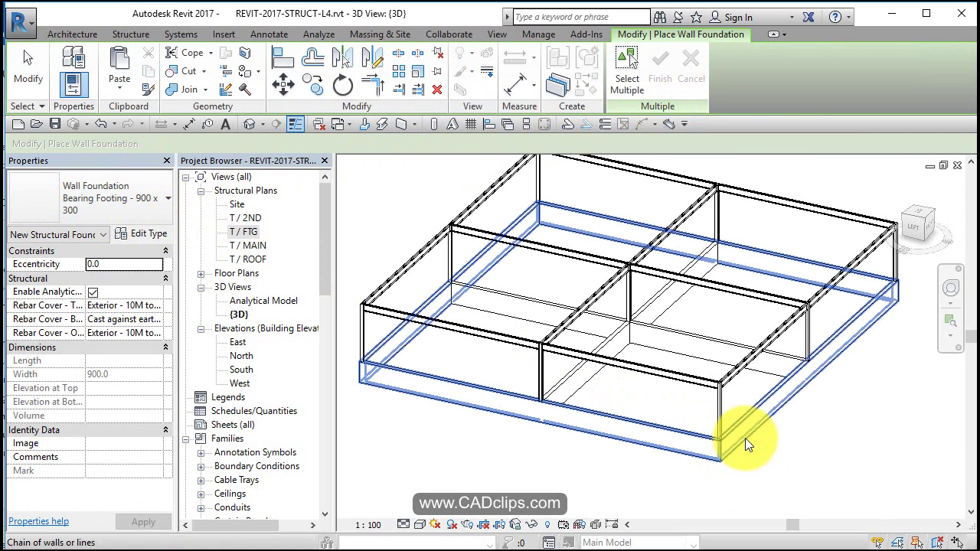
pyautogui.click(745, 438)
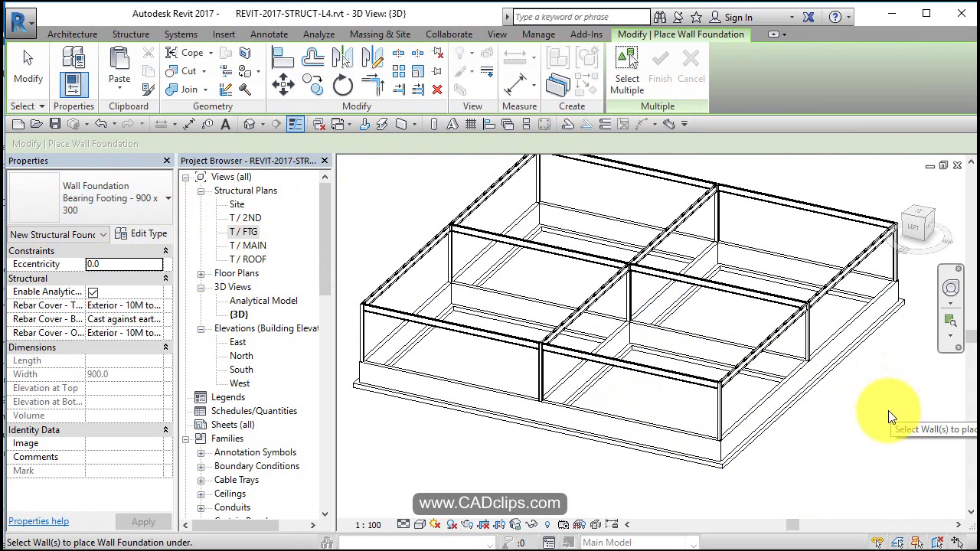
pyautogui.press('Escape')
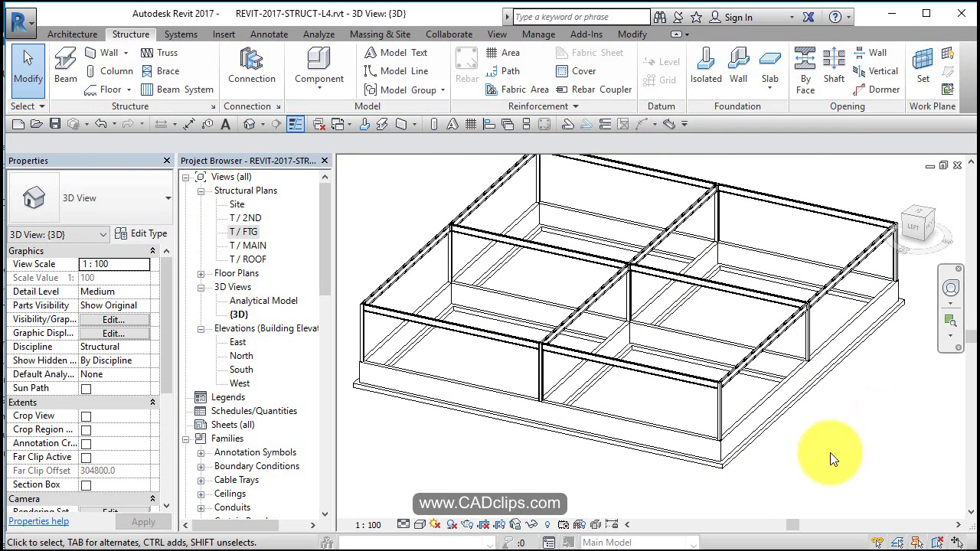
# Step: Switch the 3D view's visual style to Shaded and orbit it slightly
pyautogui.click(420, 524)
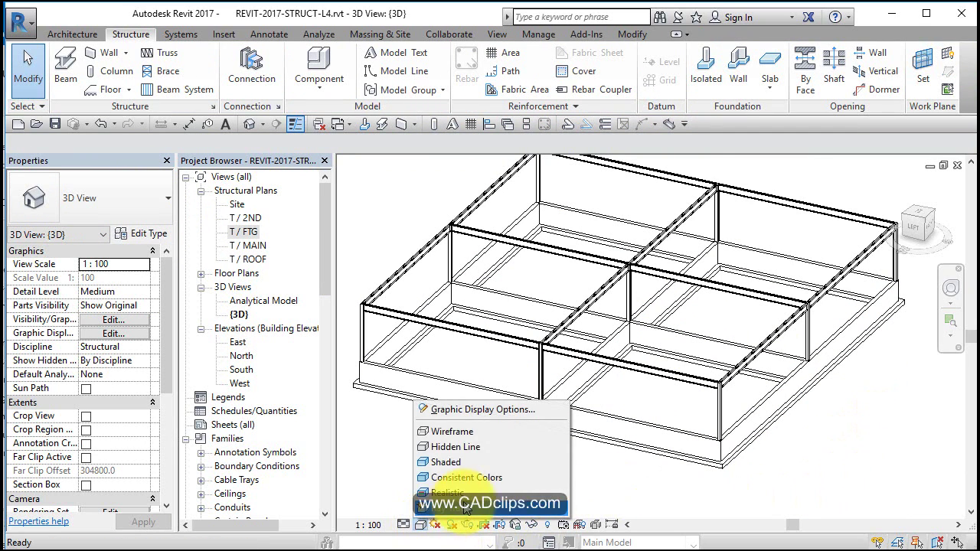
pyautogui.click(470, 462)
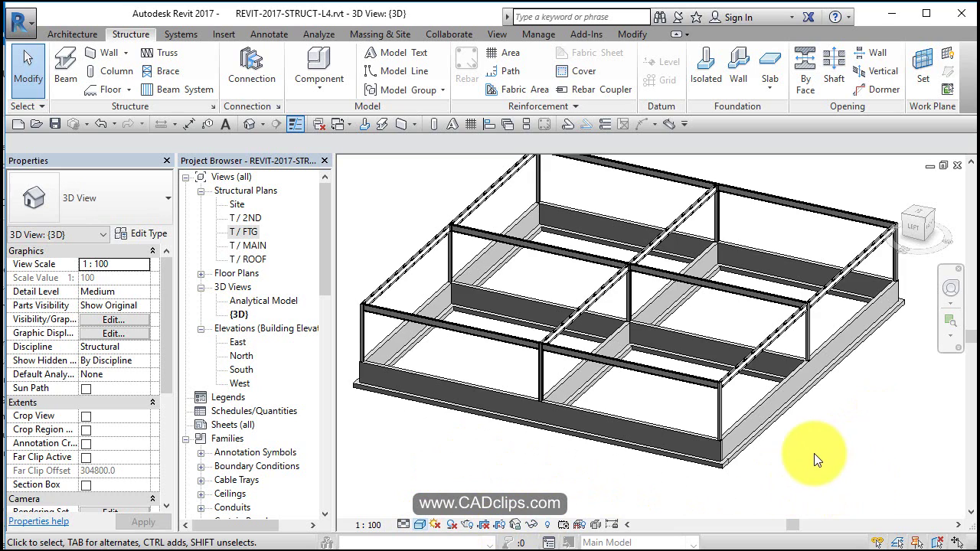
pyautogui.scroll(-1, 814, 453)
pyautogui.keyDown('shift'); pyautogui.moveTo(813, 454); pyautogui.dragTo(862, 462, button='middle'); pyautogui.keyUp('shift')
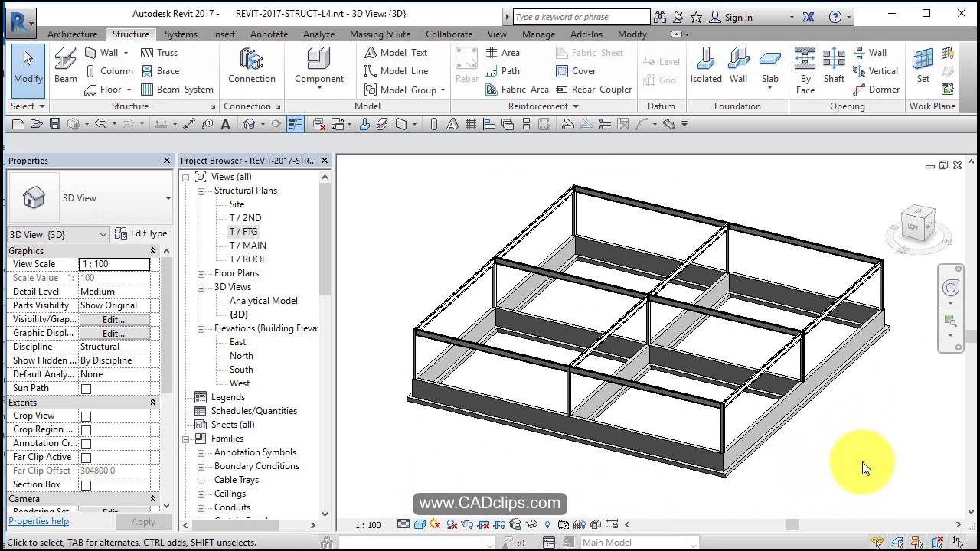